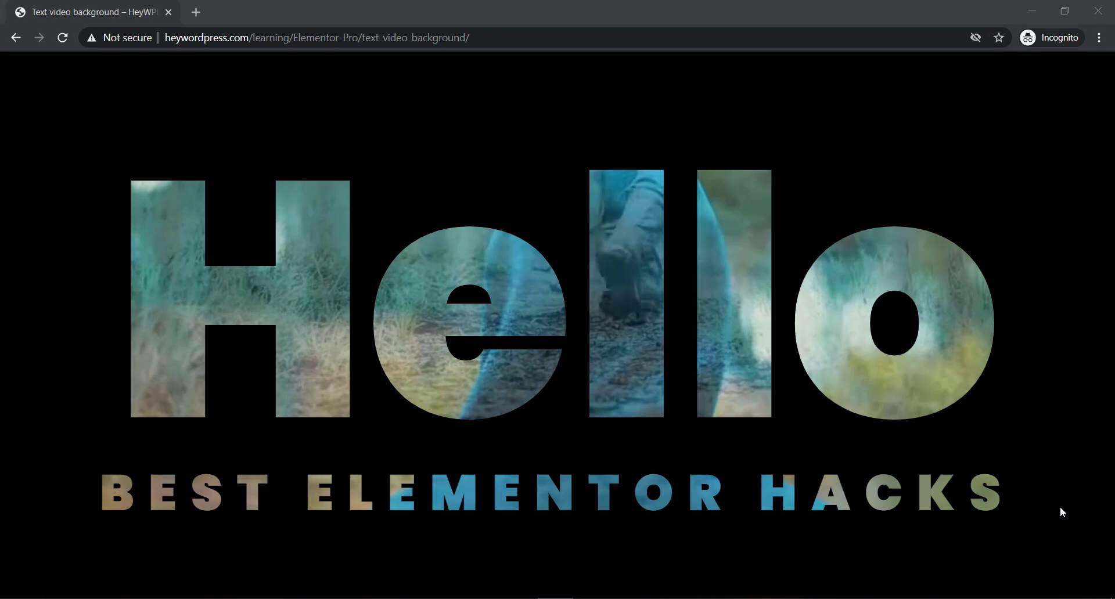
Narrow the browser window to preview the mobile layout, then maximize it again
click(1059, 12)
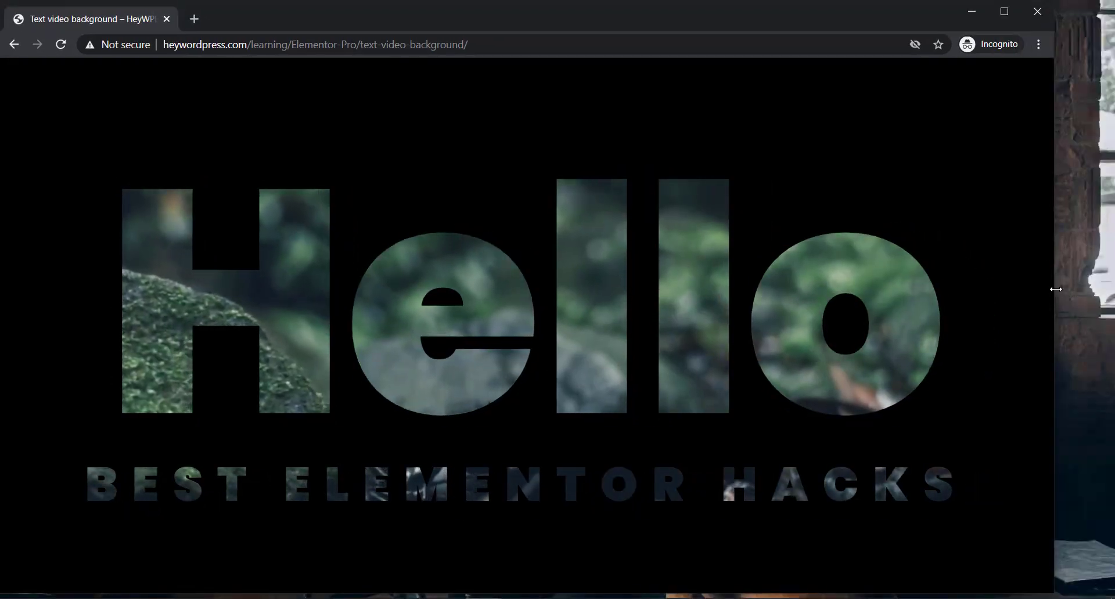
mouse_move(1057, 288)
mouse_down()
mouse_move(755, 309)
mouse_move(360, 309)
mouse_up()
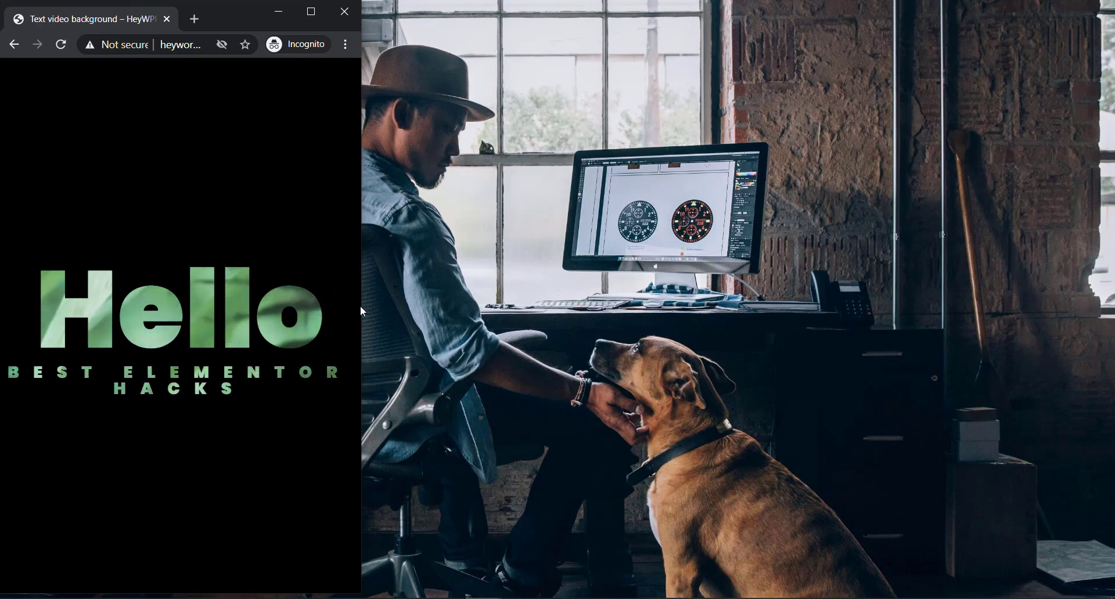
click(312, 12)
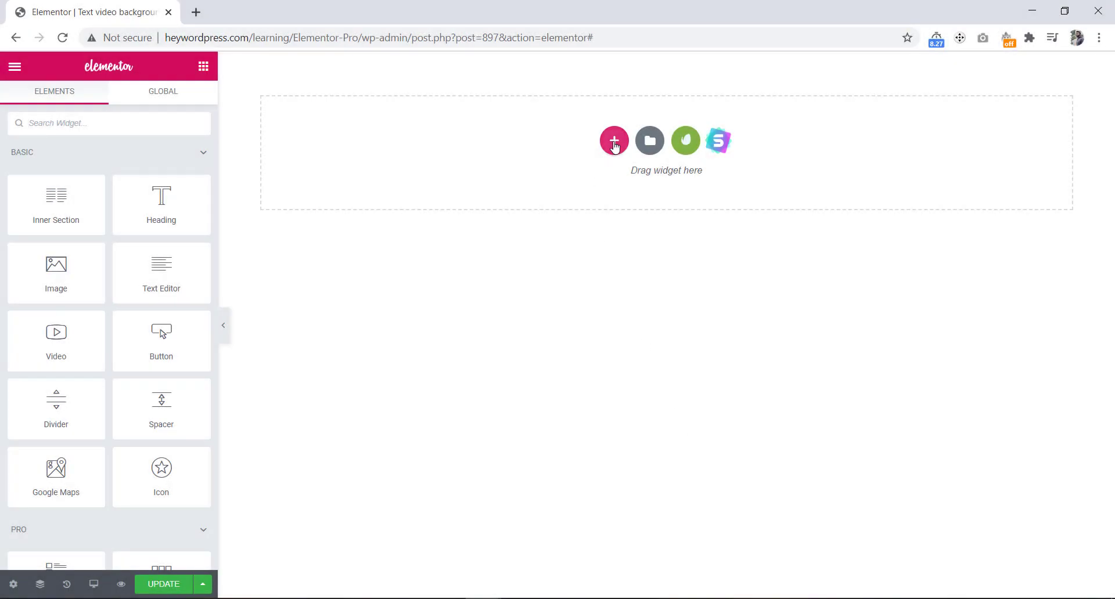
Add a one-column section with full-width content, no column gap and 100 vh minimum height
click(615, 142)
click(489, 183)
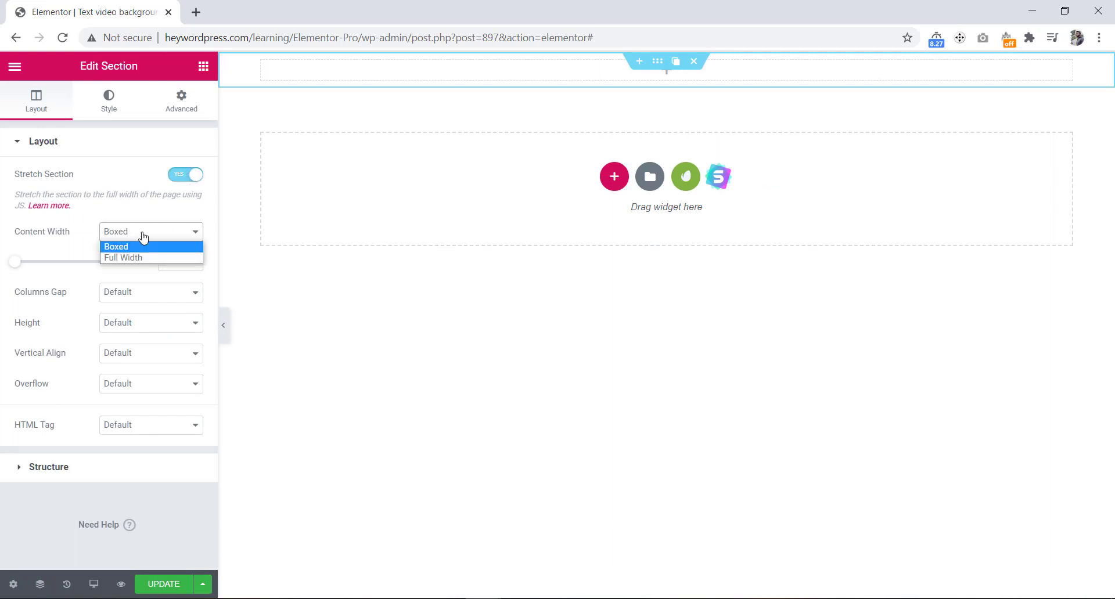
click(143, 257)
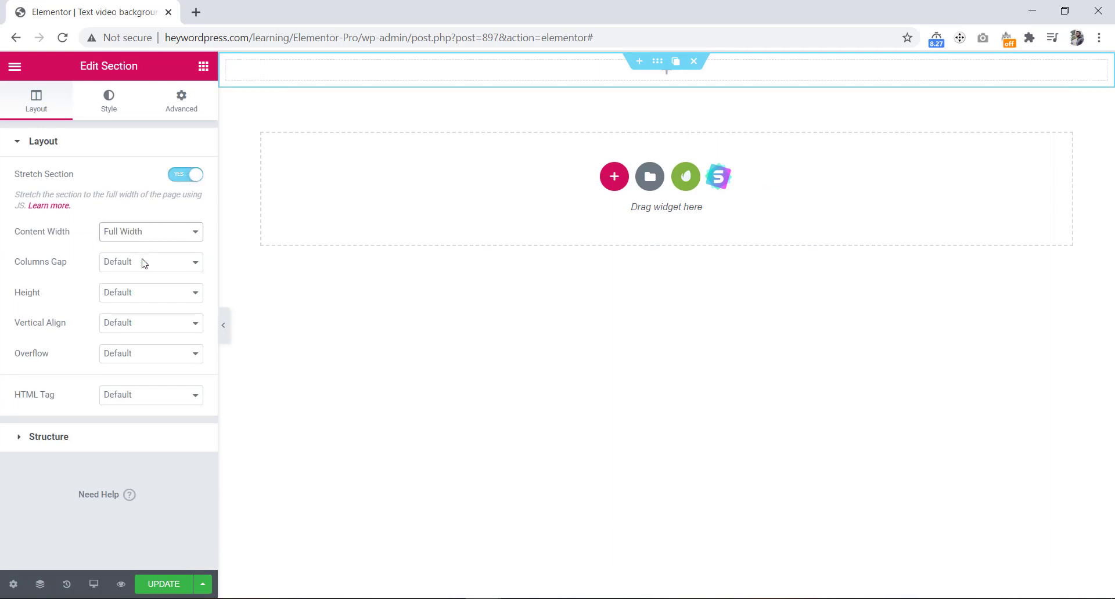
click(129, 266)
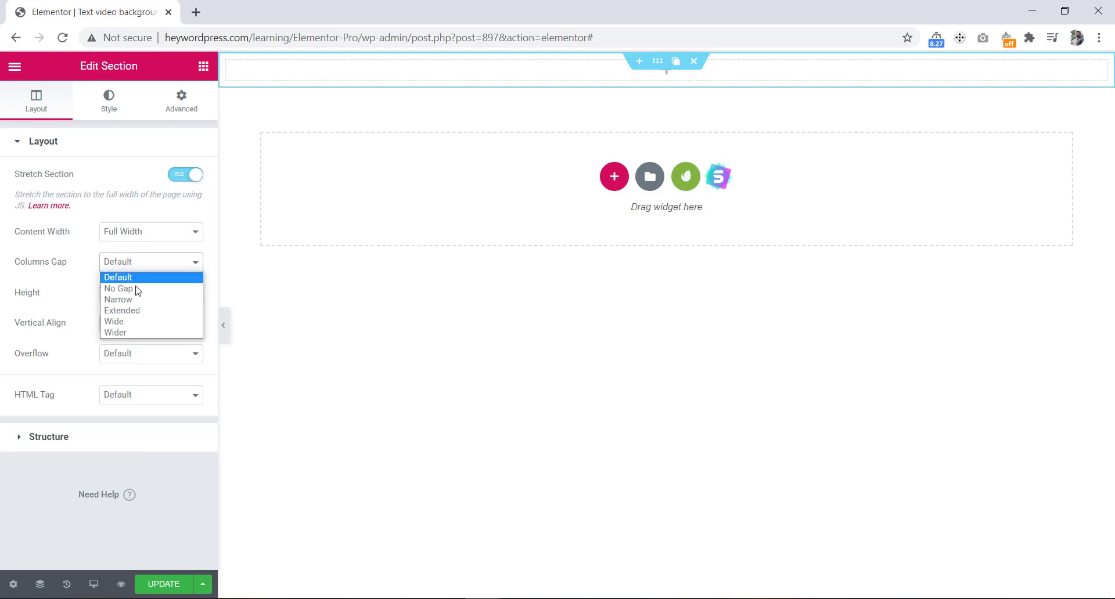
click(138, 296)
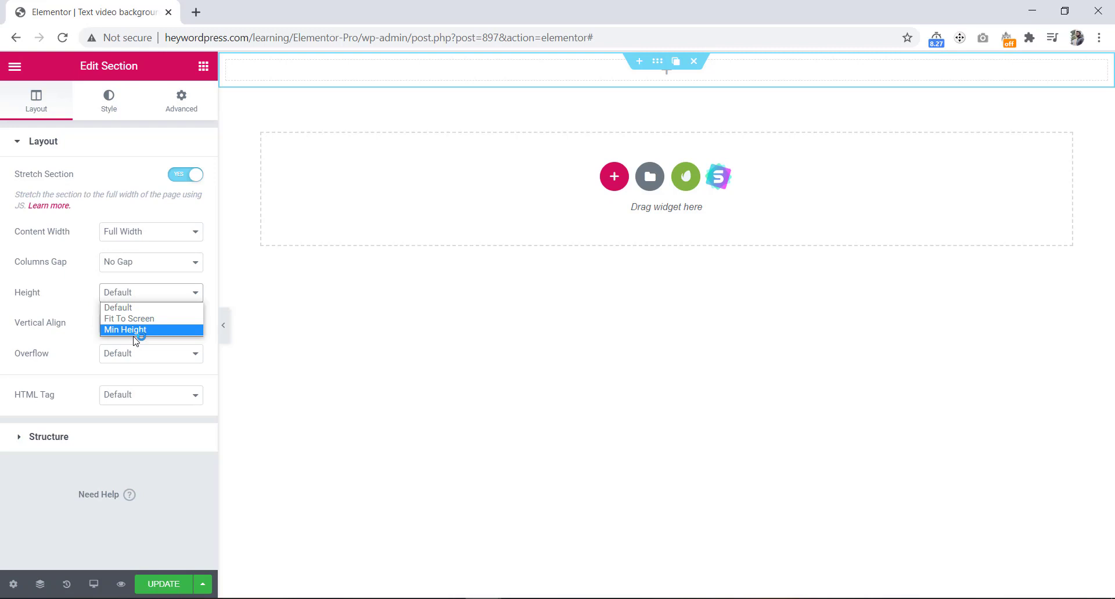
click(135, 330)
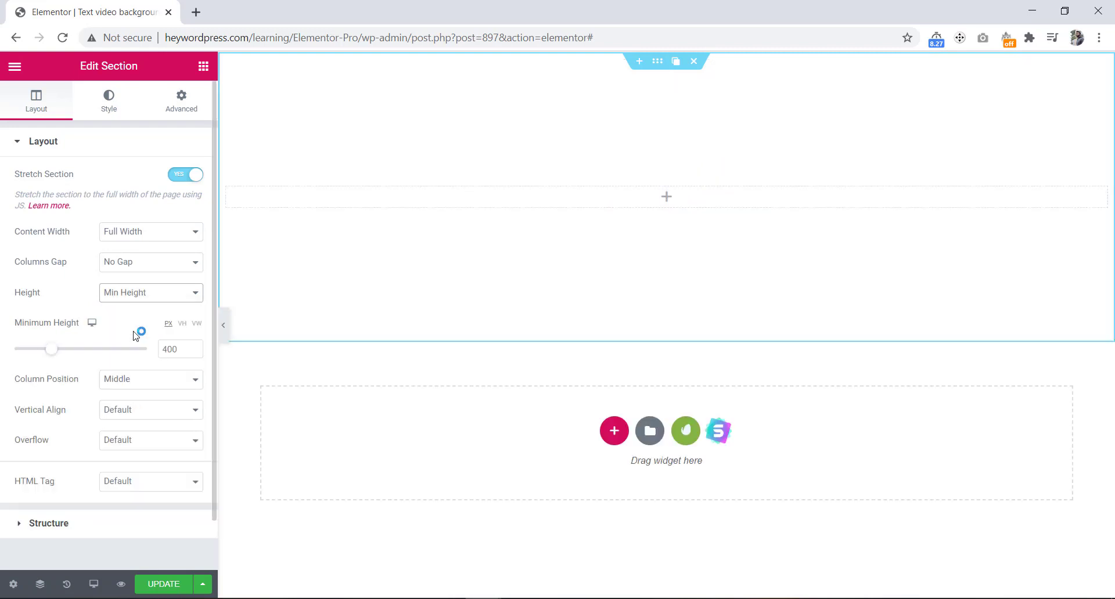
click(184, 326)
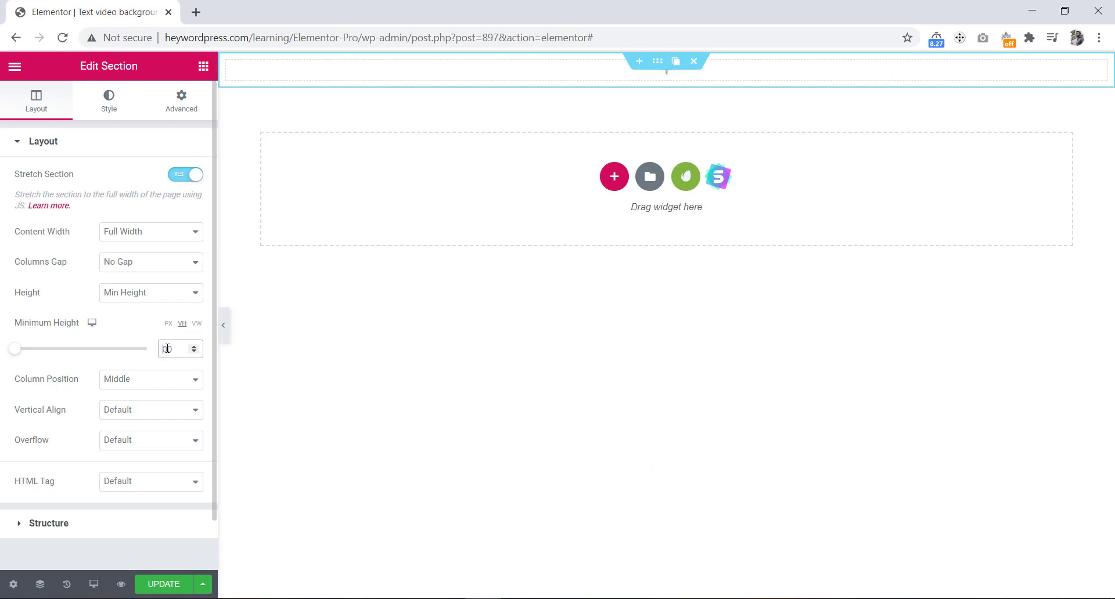
text(100)
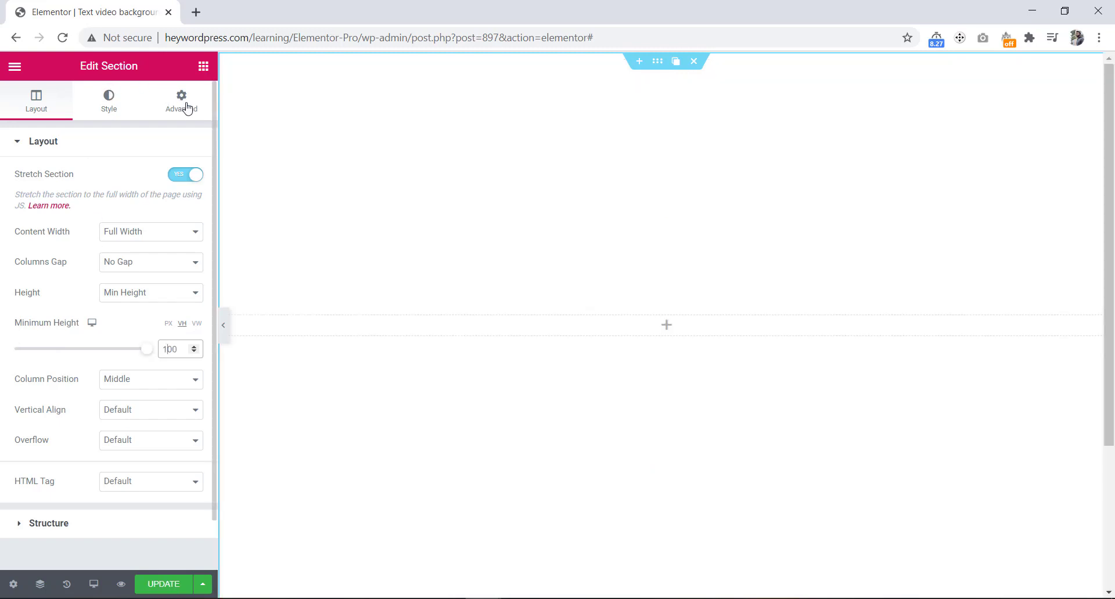
Add an overflow property to the section's custom CSS and expand its margin/padding settings
click(187, 110)
scroll(114, 344, down, 2)
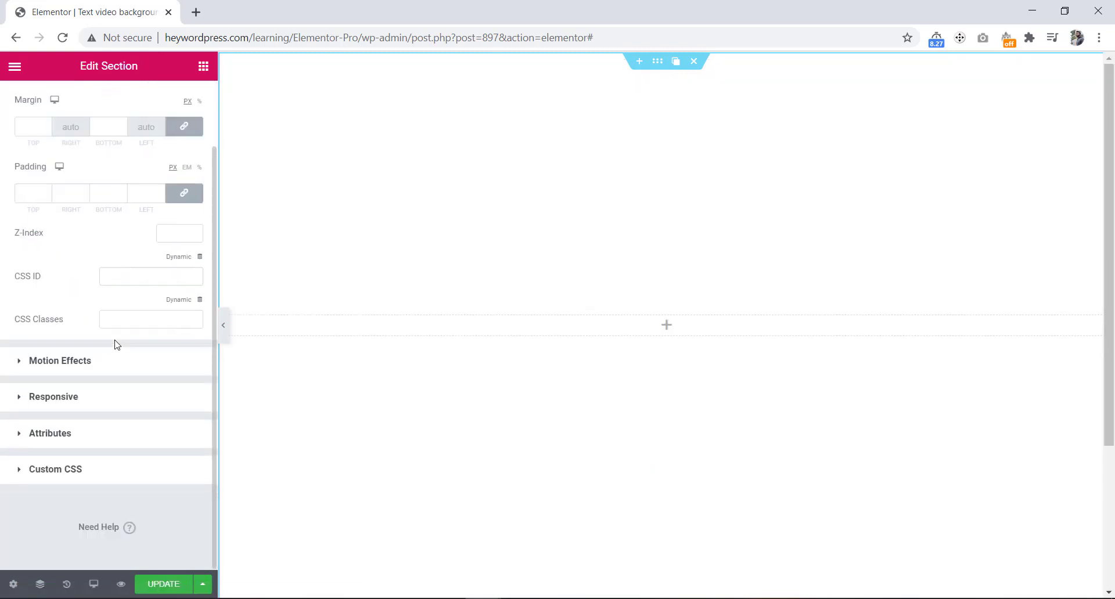
click(88, 476)
text(selector{)
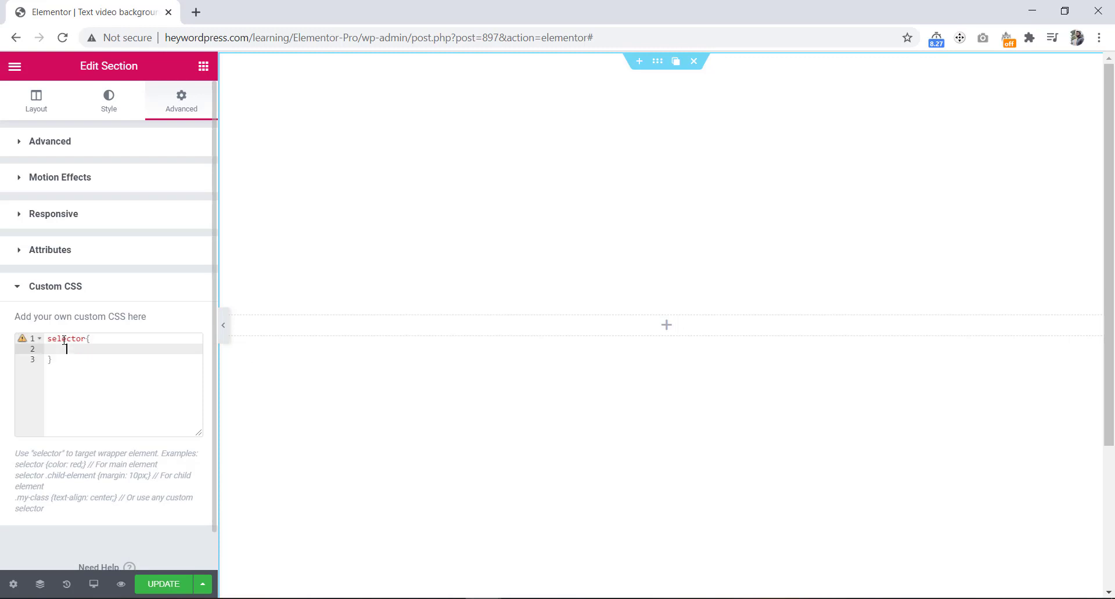
text(over)
key(Return)
click(58, 141)
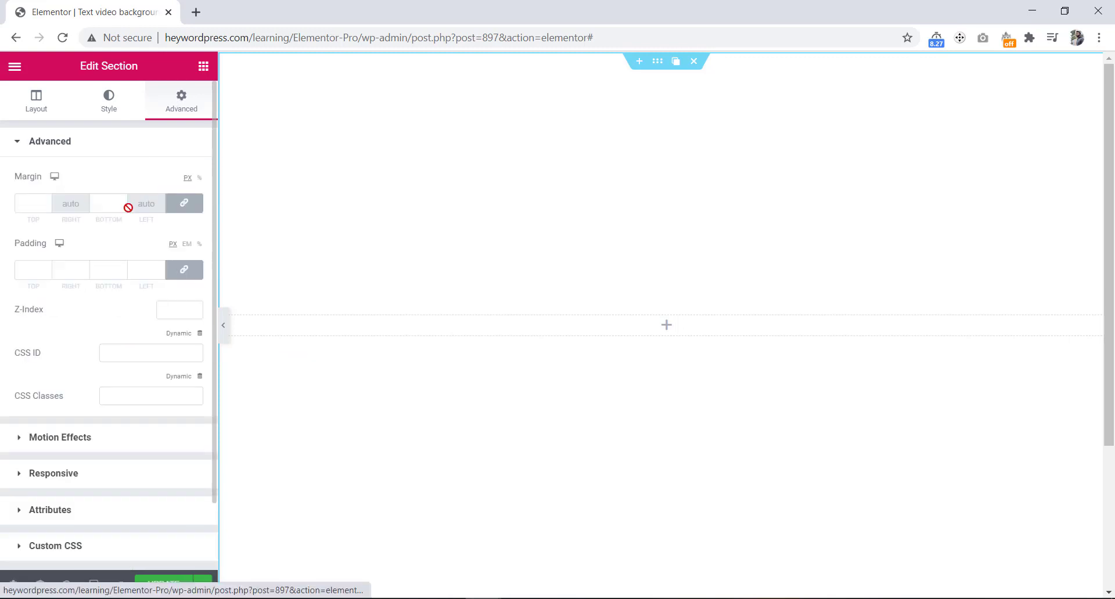
Set the pasted YouTube nature clip as video background, playing 5–50 s, enabled on mobile
click(108, 107)
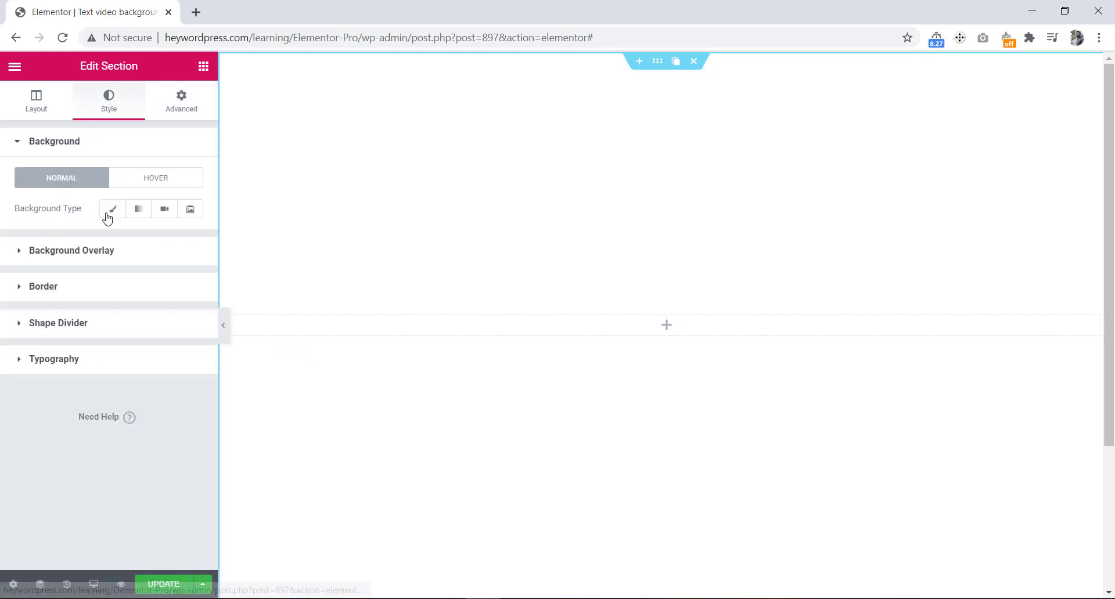
click(165, 210)
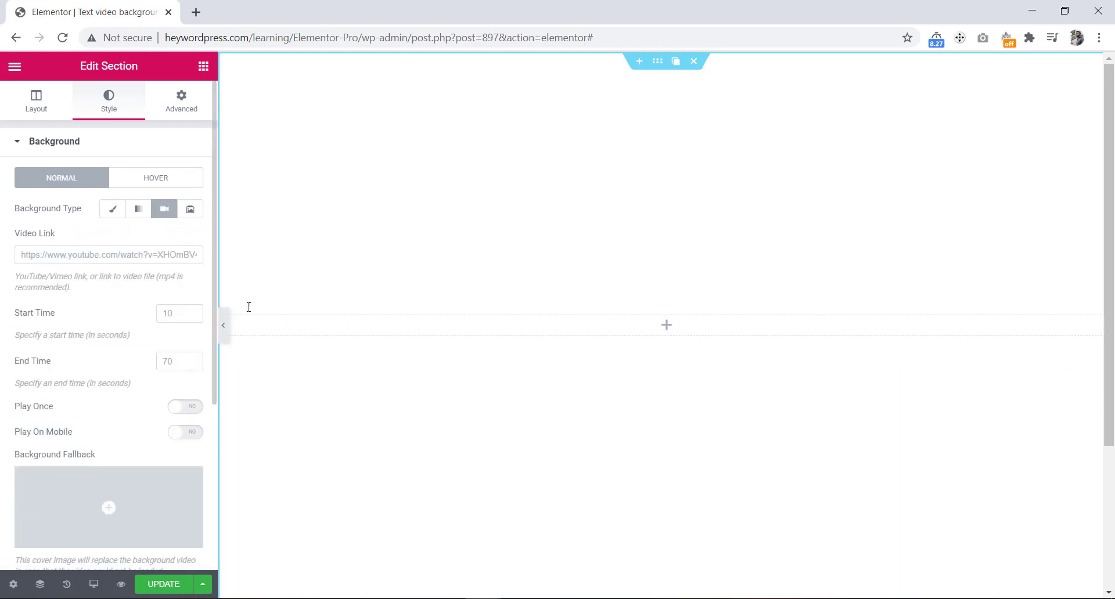
click(97, 255)
text(https://www.youtube.com/watch?v=XIZkqWSwT3Q)
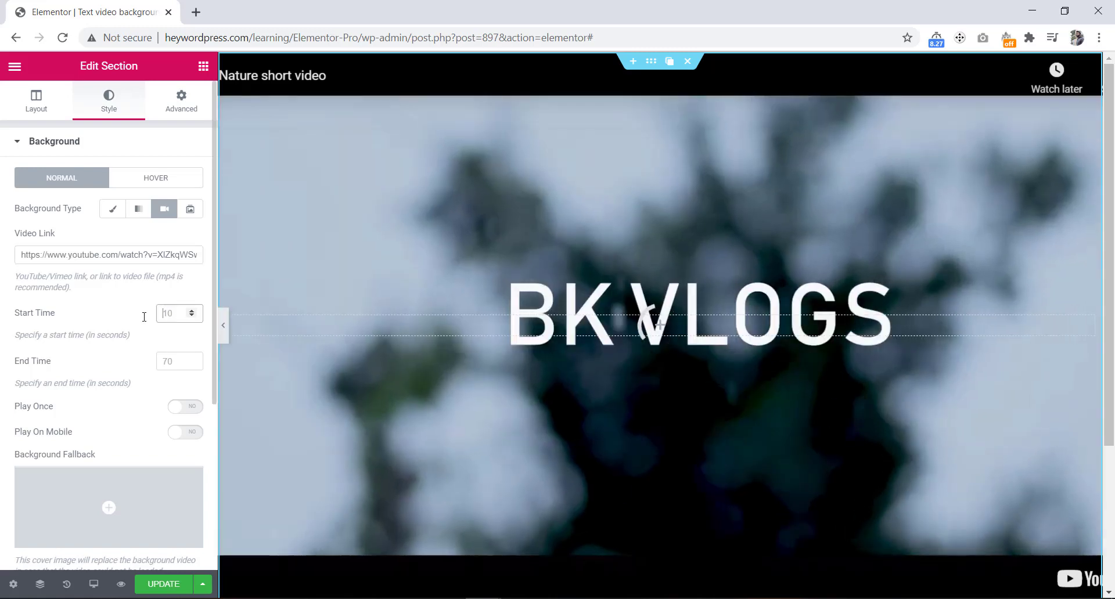
text(5)
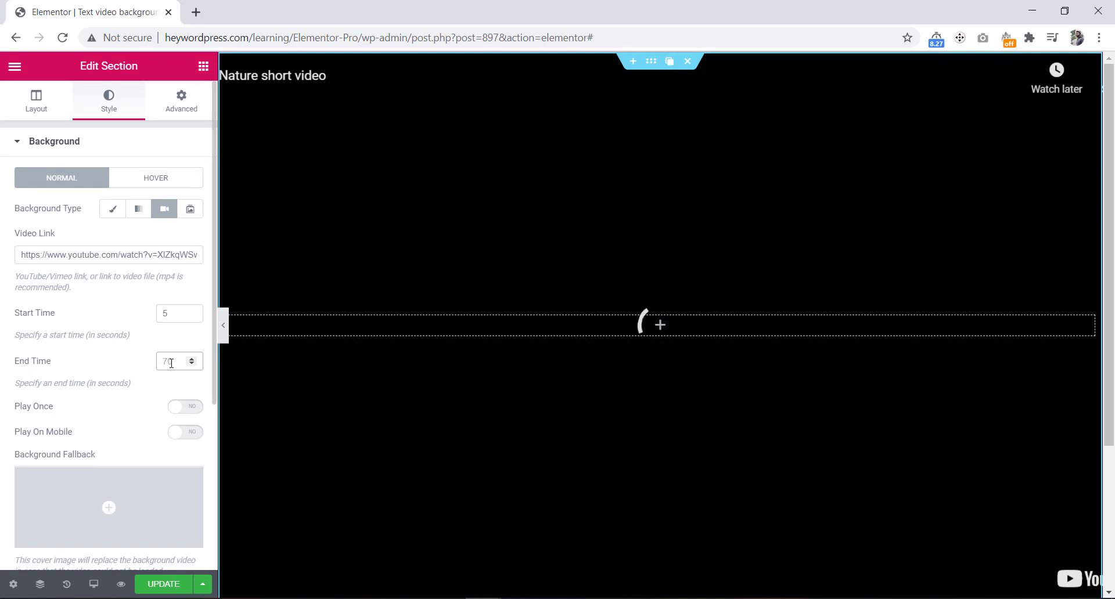
text(50)
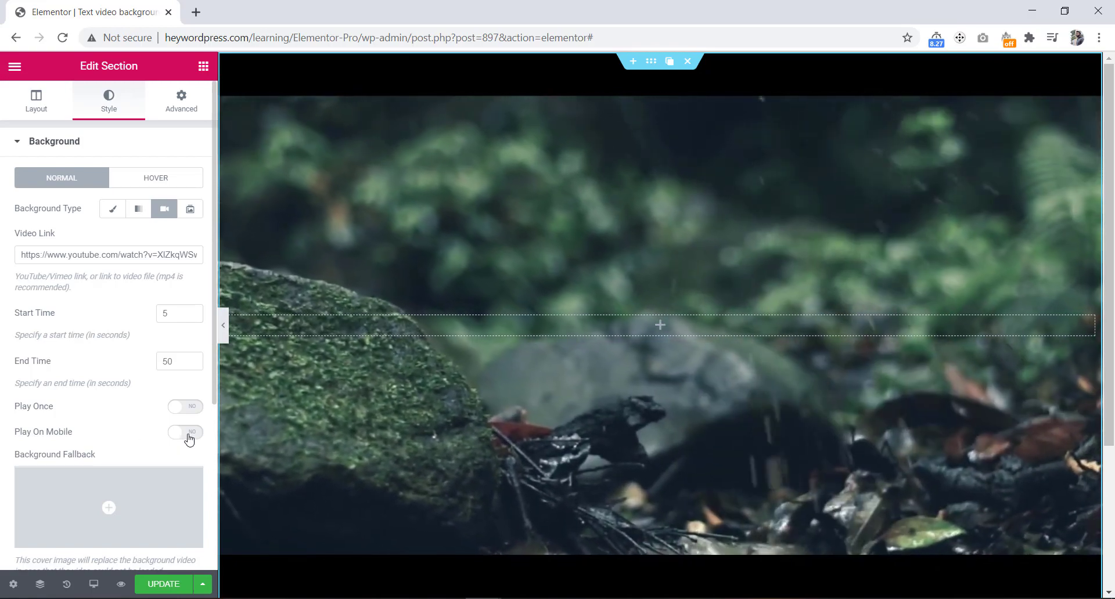
click(189, 439)
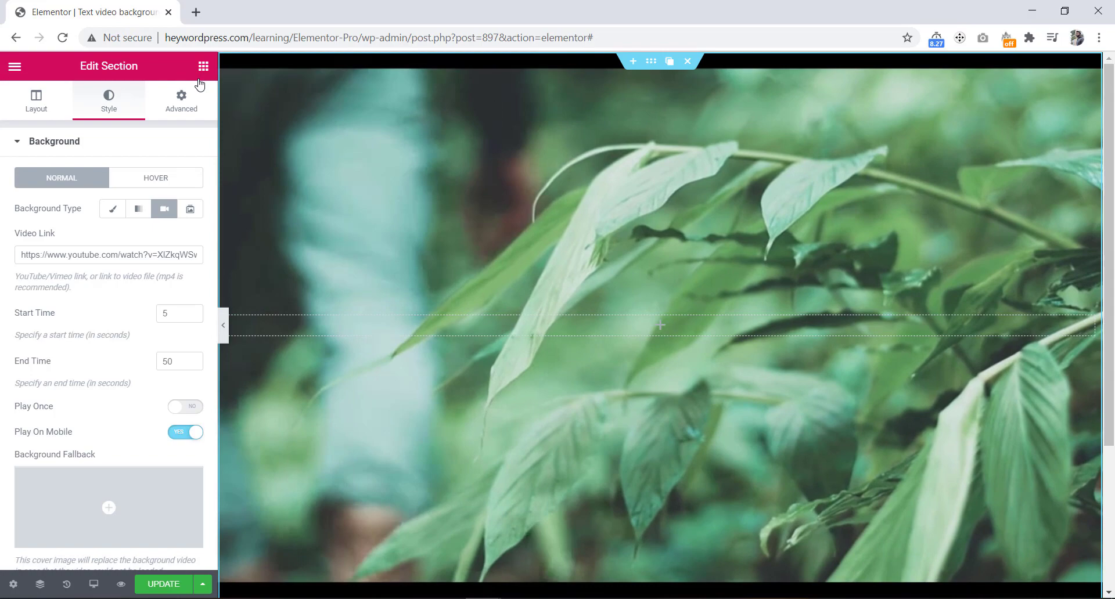
Drag a Heading widget into the video section and select its column
click(203, 66)
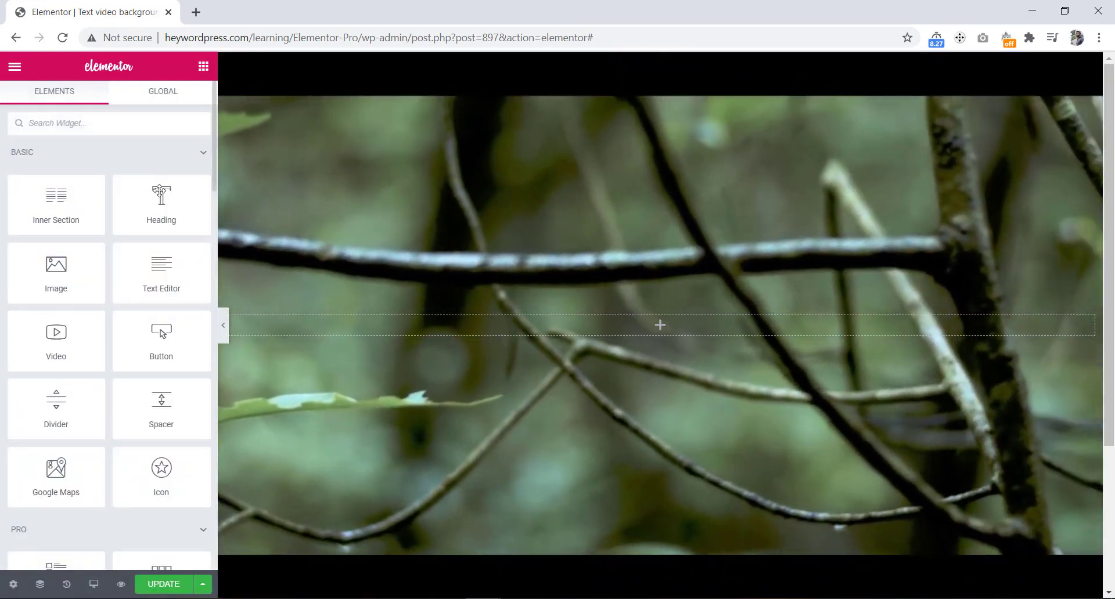
drag(161, 192, 469, 328)
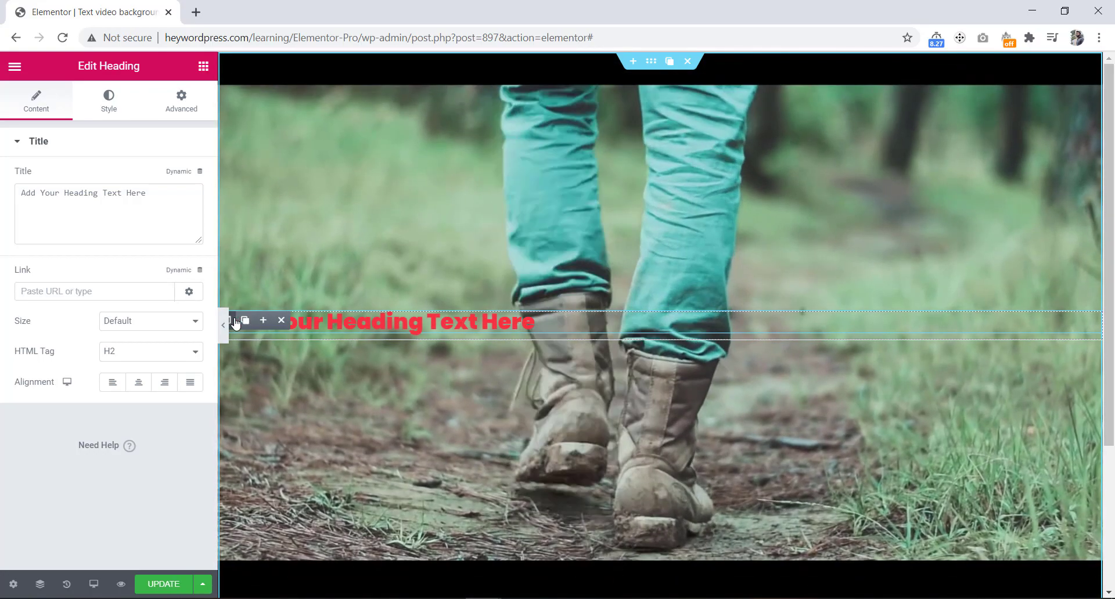
click(232, 321)
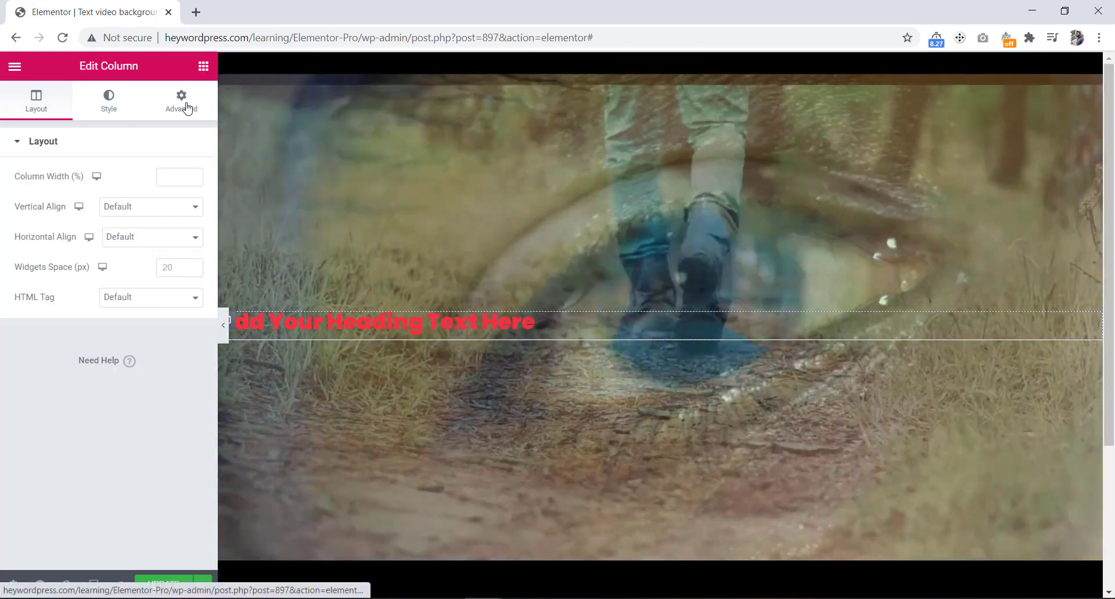
Give the column custom CSS selector{height:100vh}, then select the heading
click(185, 104)
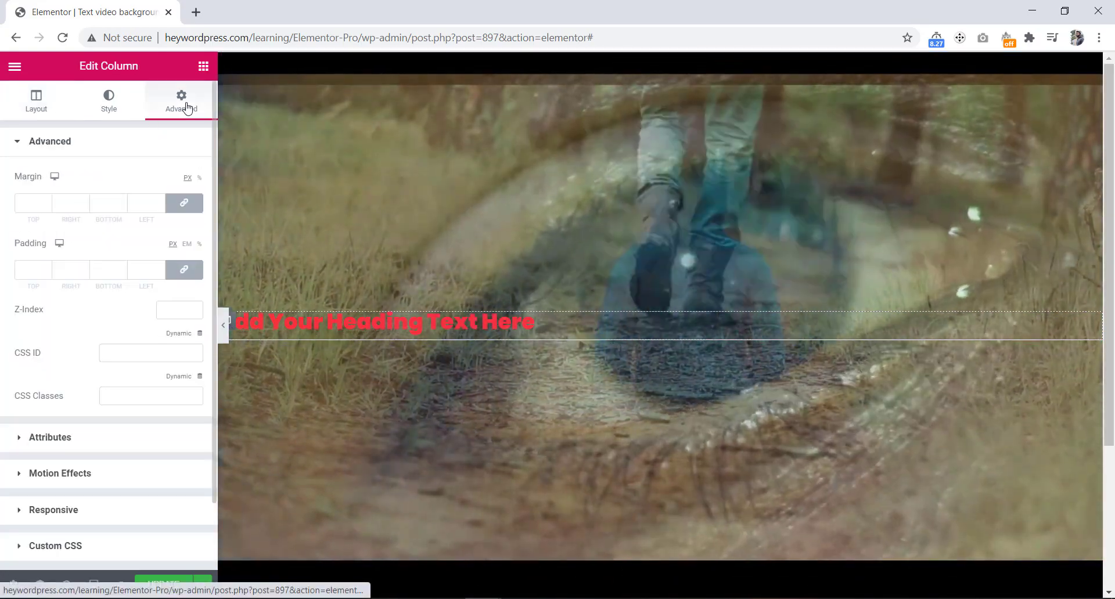
scroll(155, 340, down, 2)
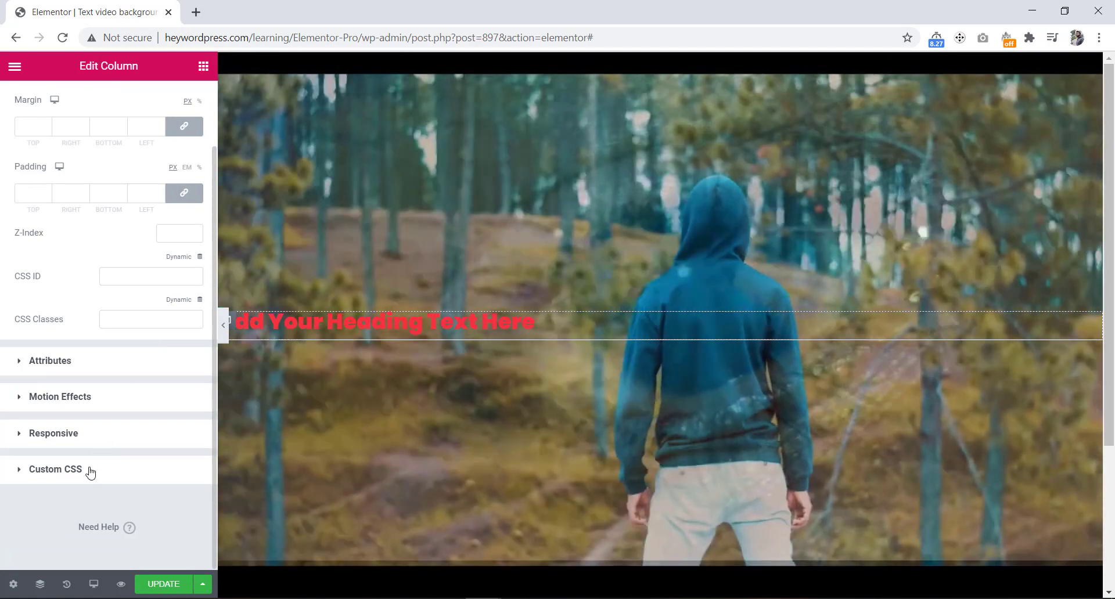
click(90, 471)
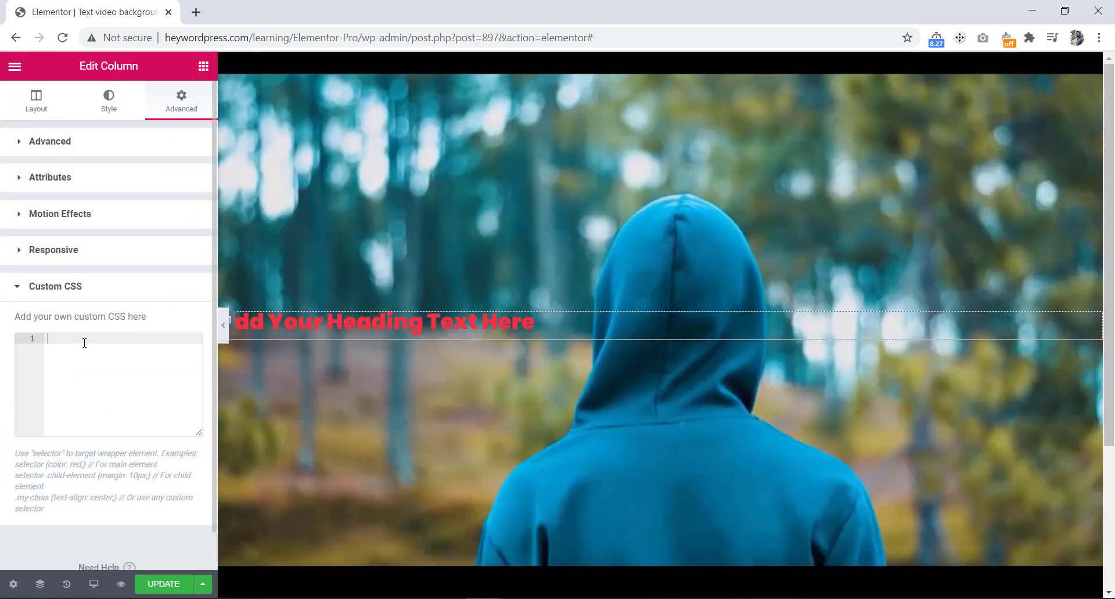
click(84, 343)
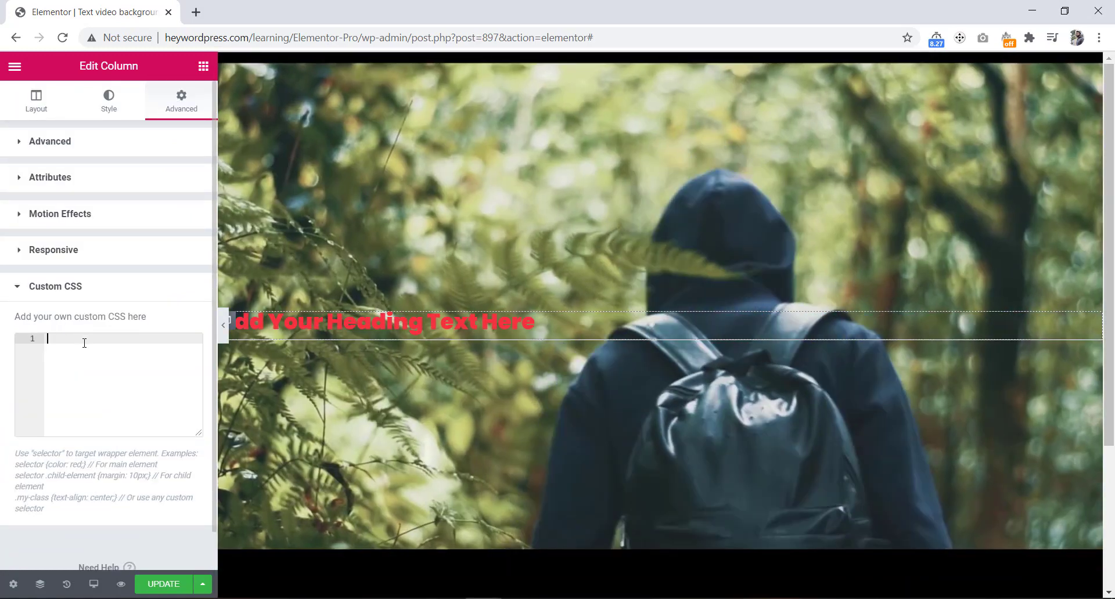
text(selec)
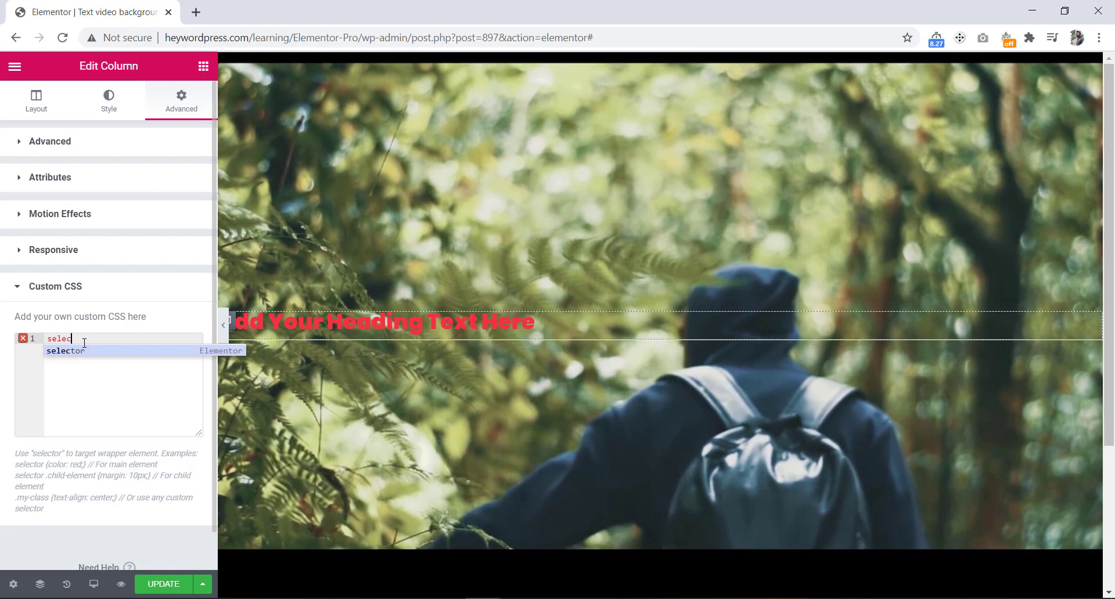
text(tor{)
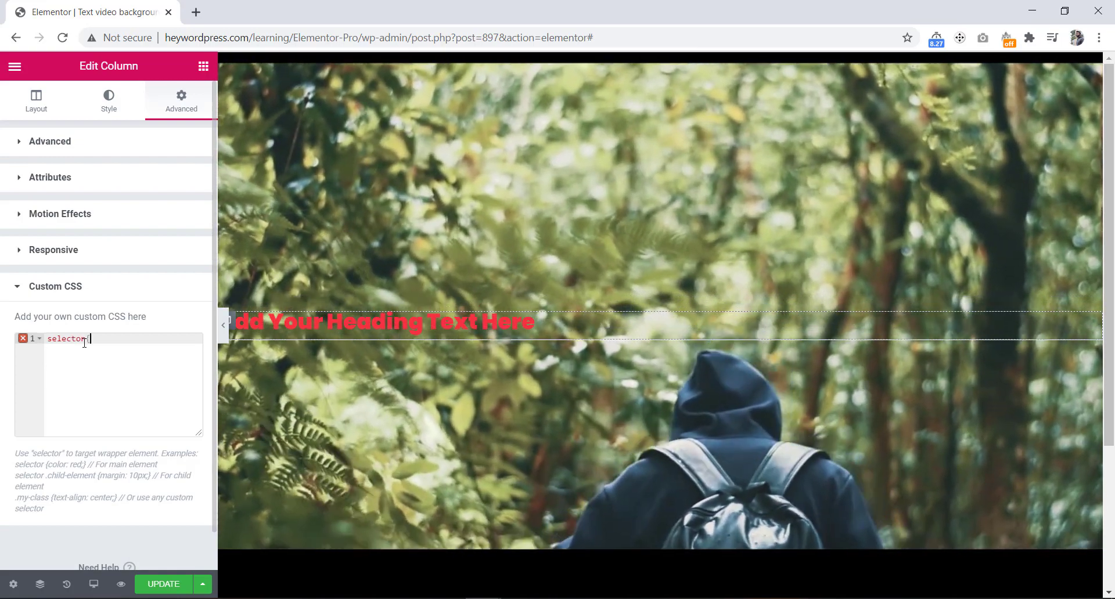
key(Return)
text(height)
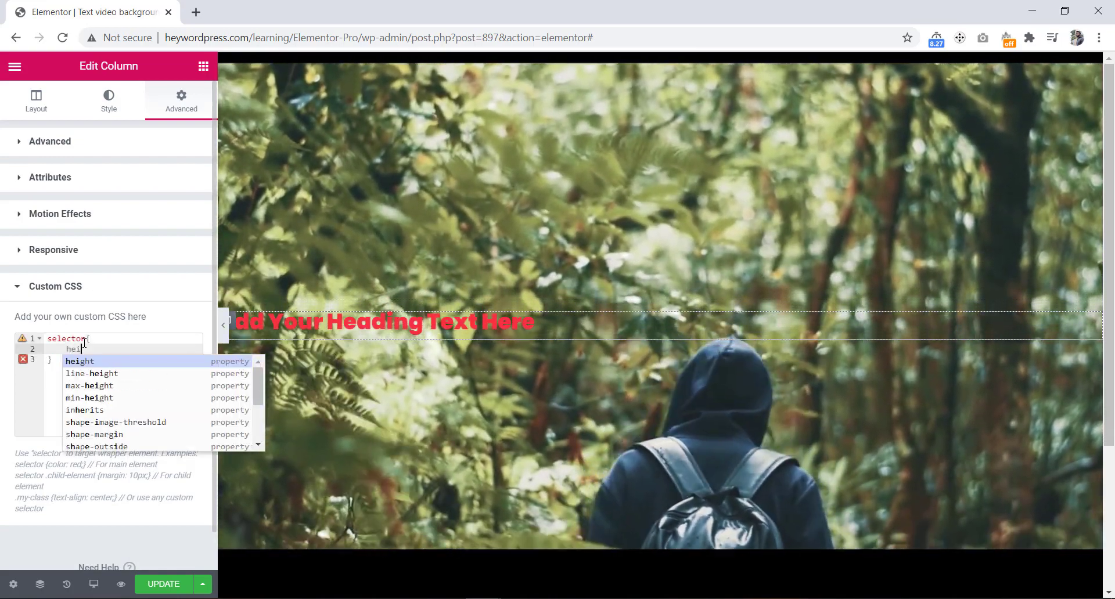
key(Return)
text(1)
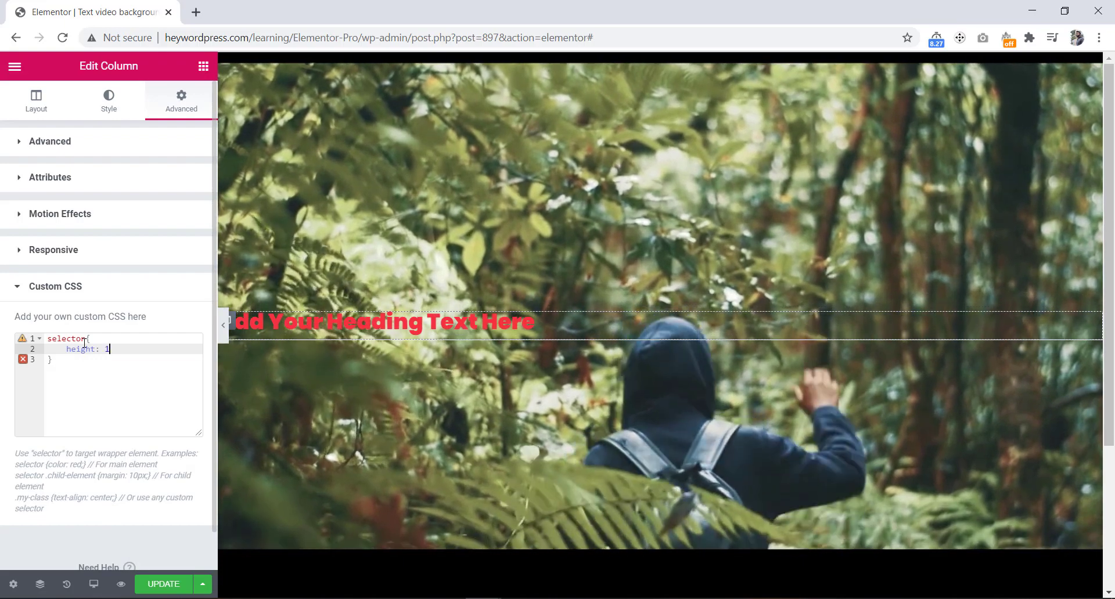
text(00vh;)
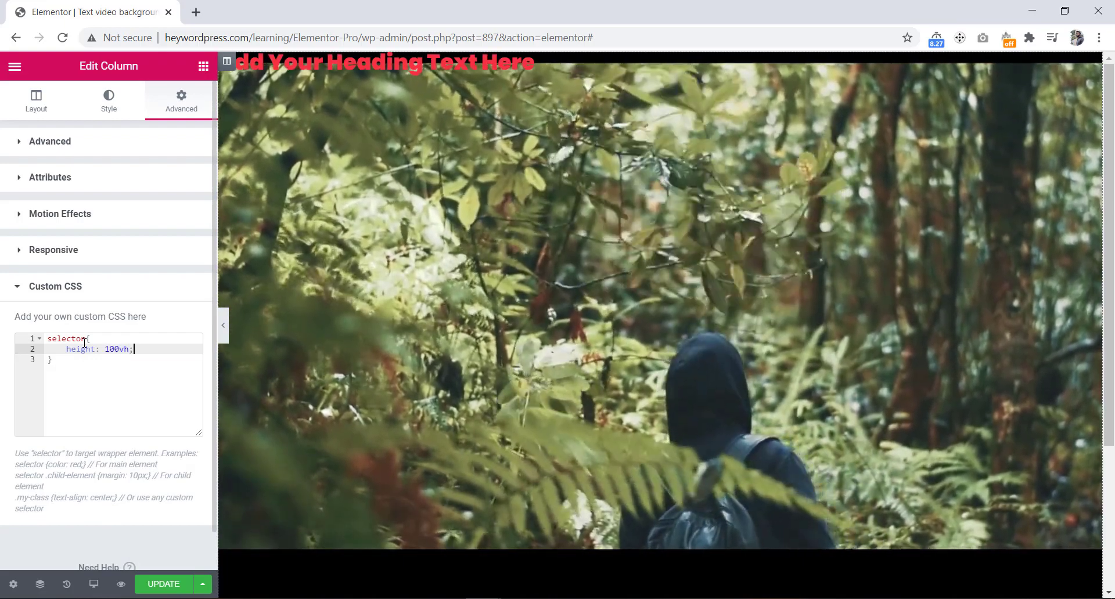
click(227, 61)
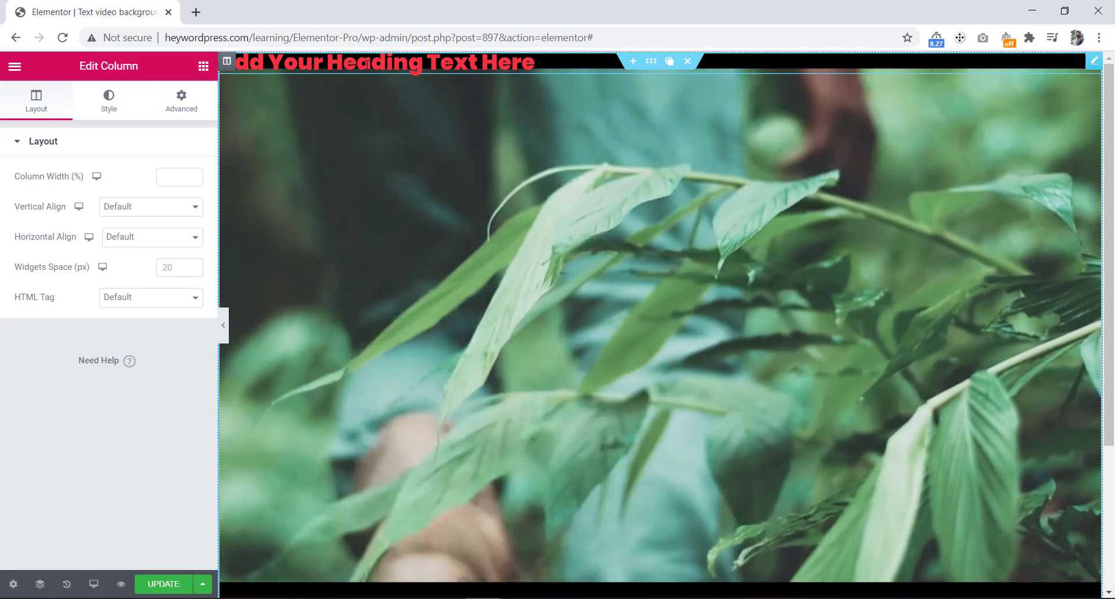
click(368, 64)
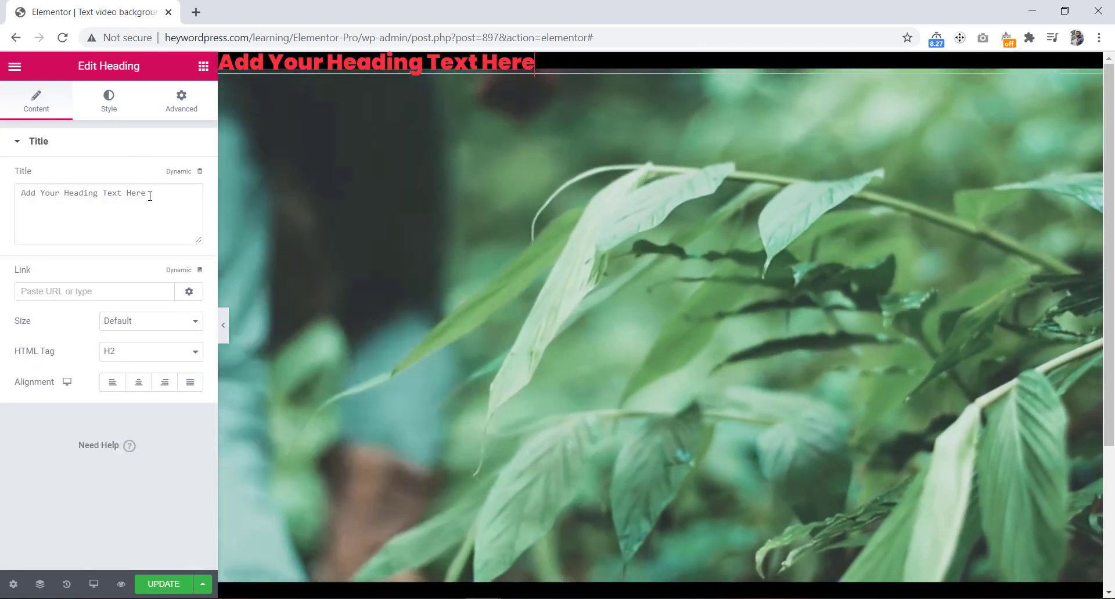
Replace the heading placeholder with 'Hello <span>Best Elementor Hacks</span>'
drag(149, 197, 15, 200)
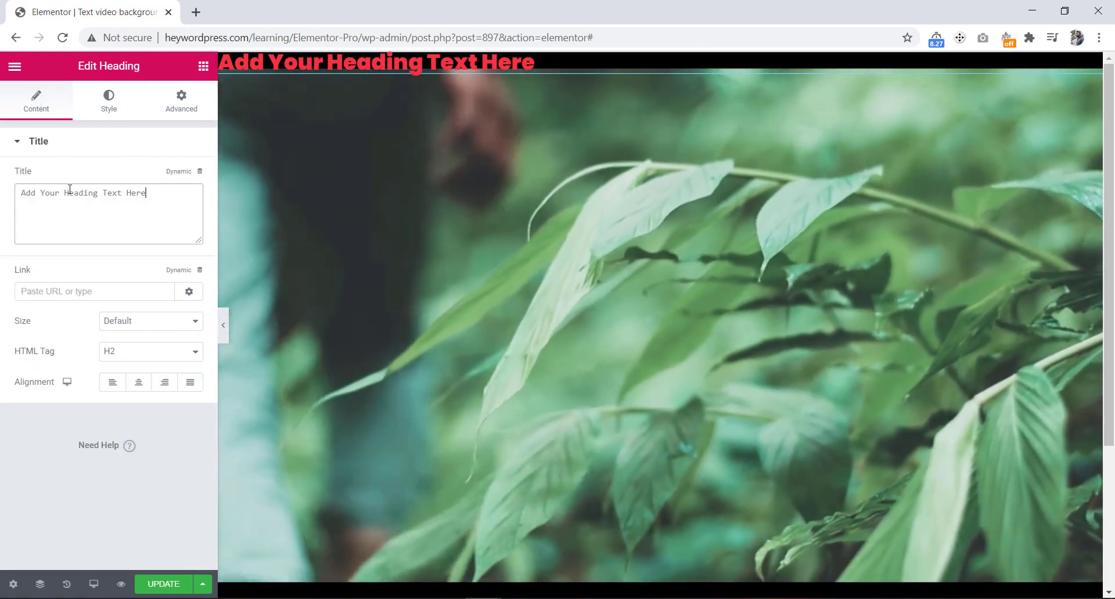
text(He)
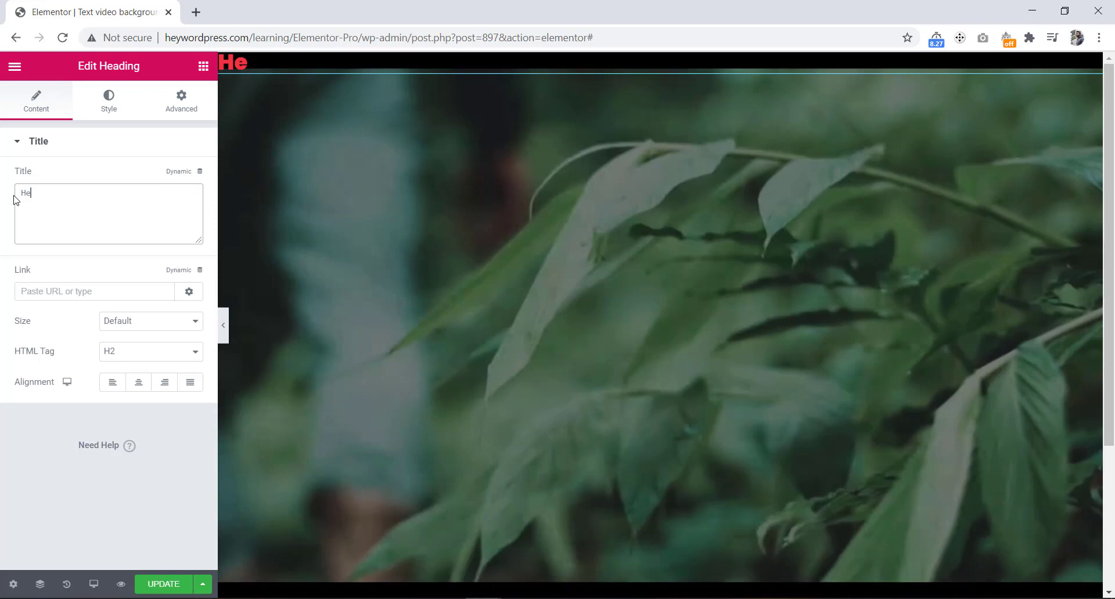
text(llo )
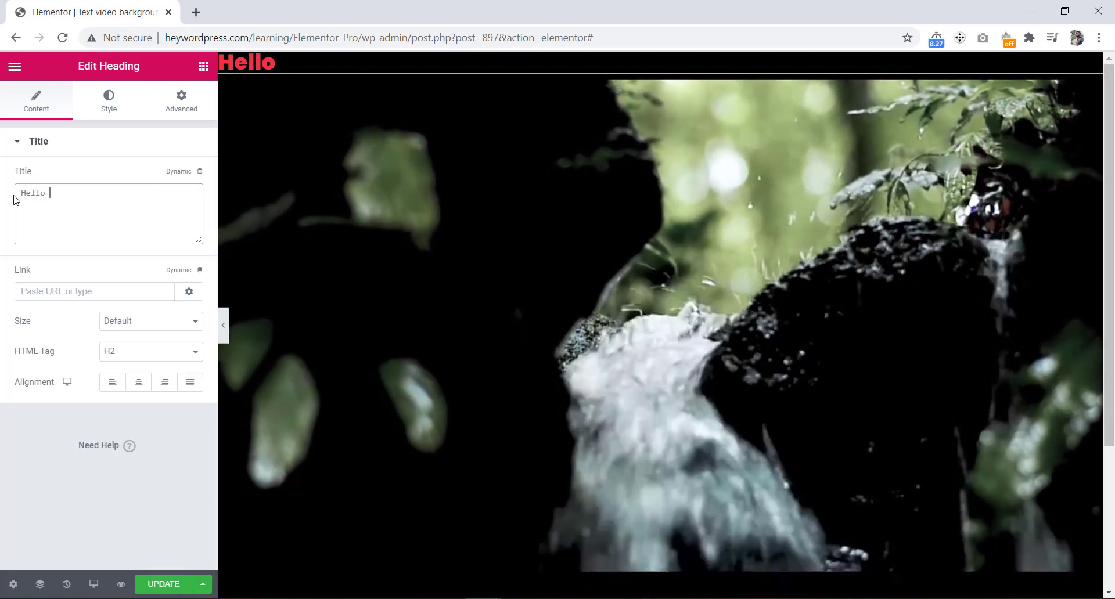
text(<>)
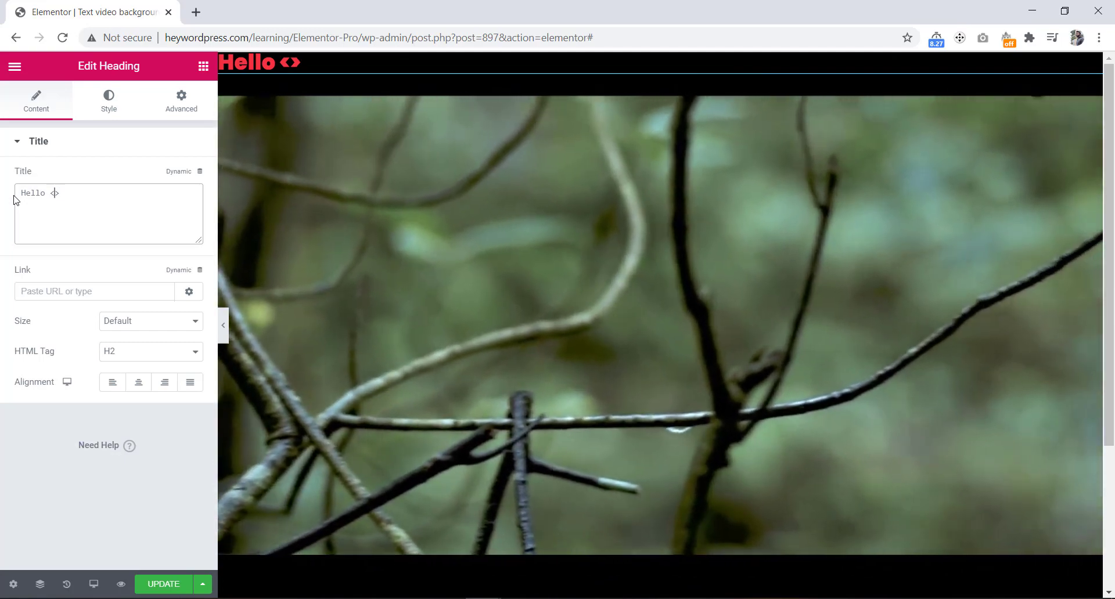
key(Left)
text(span><)
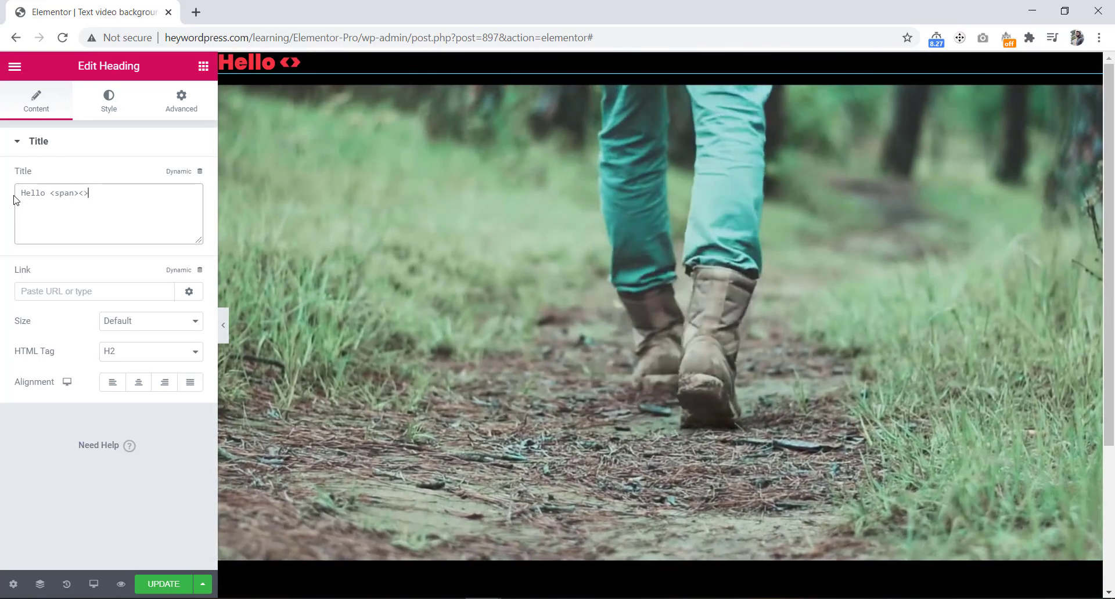
text(/span)
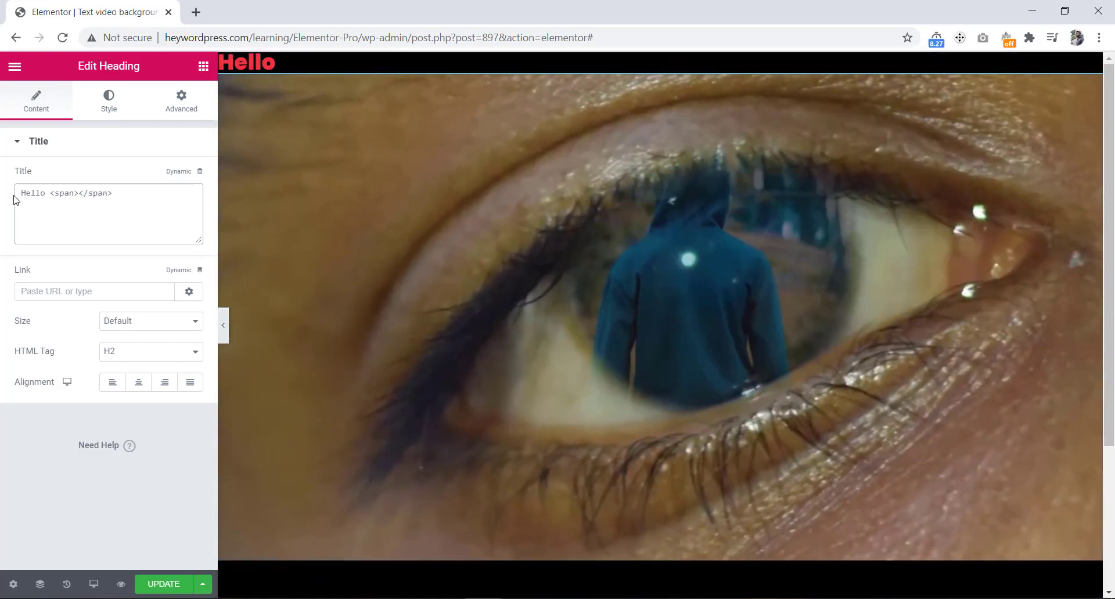
key(Left)
key(Left)
key(Left)
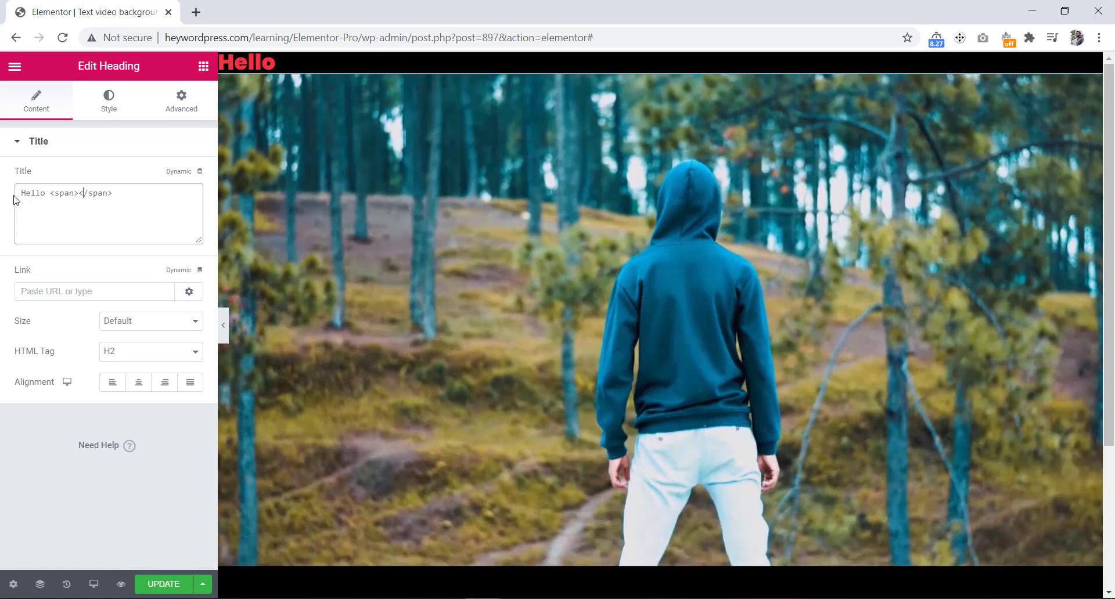
key(Left)
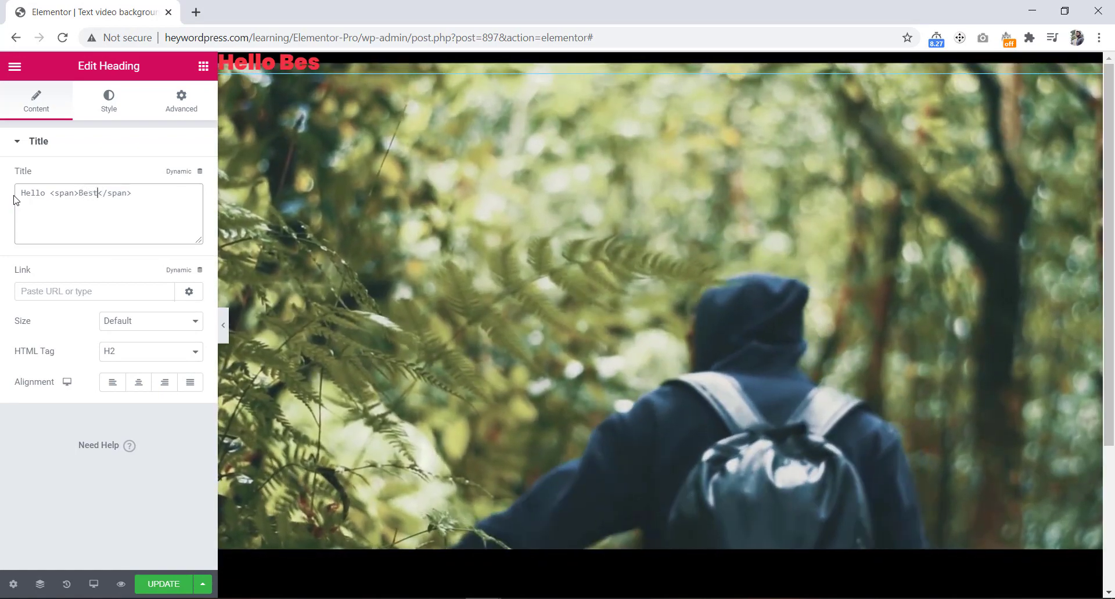
text( Elem)
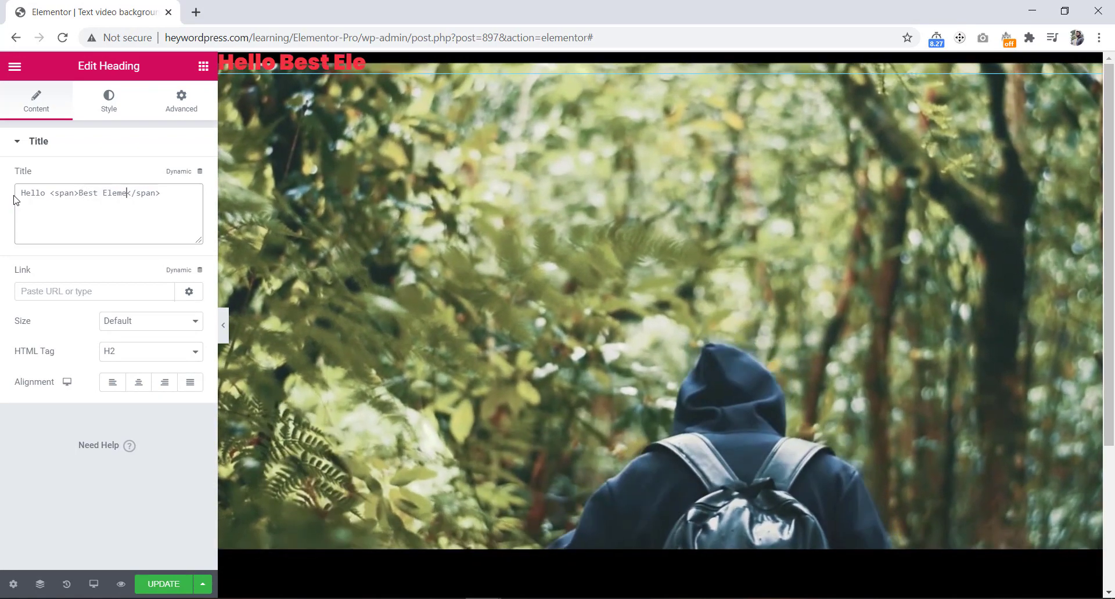
text(entor )
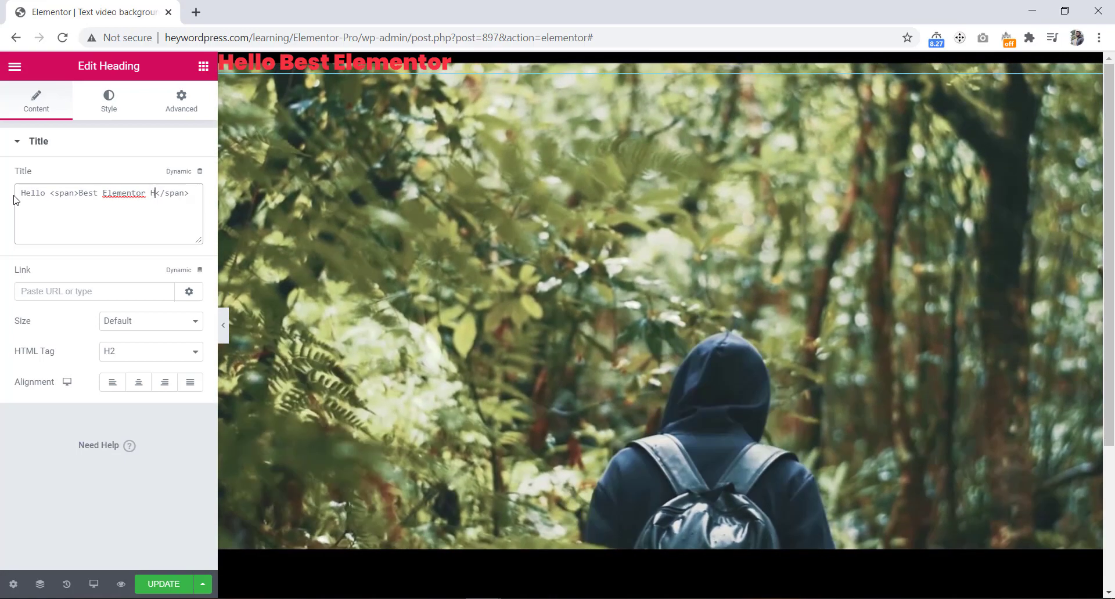
text(Hacks)
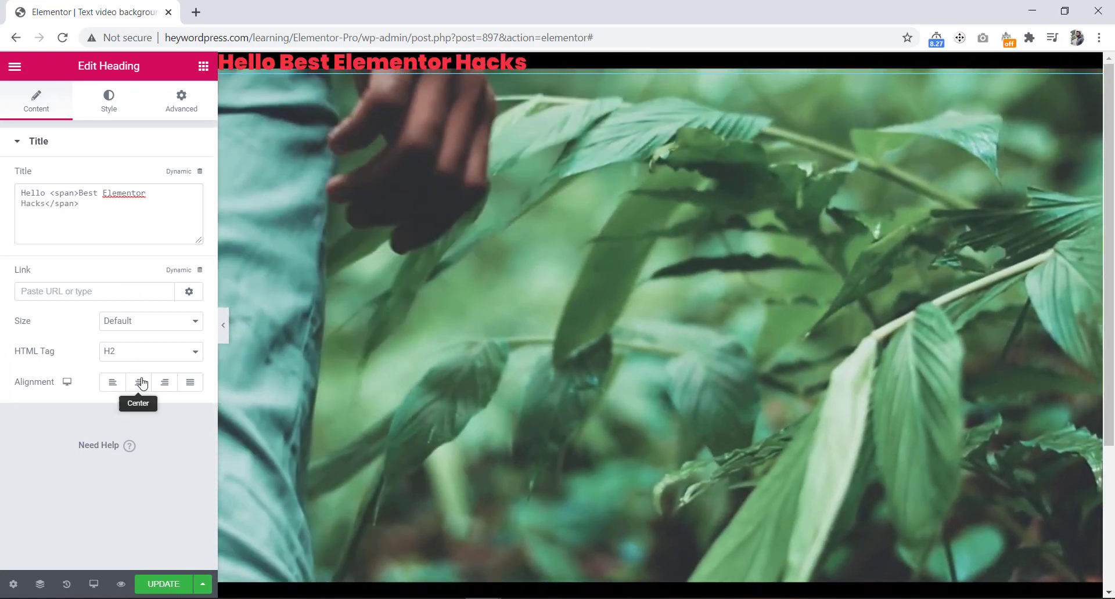
Center-align the heading and go to its Style settings to colour it white
click(141, 382)
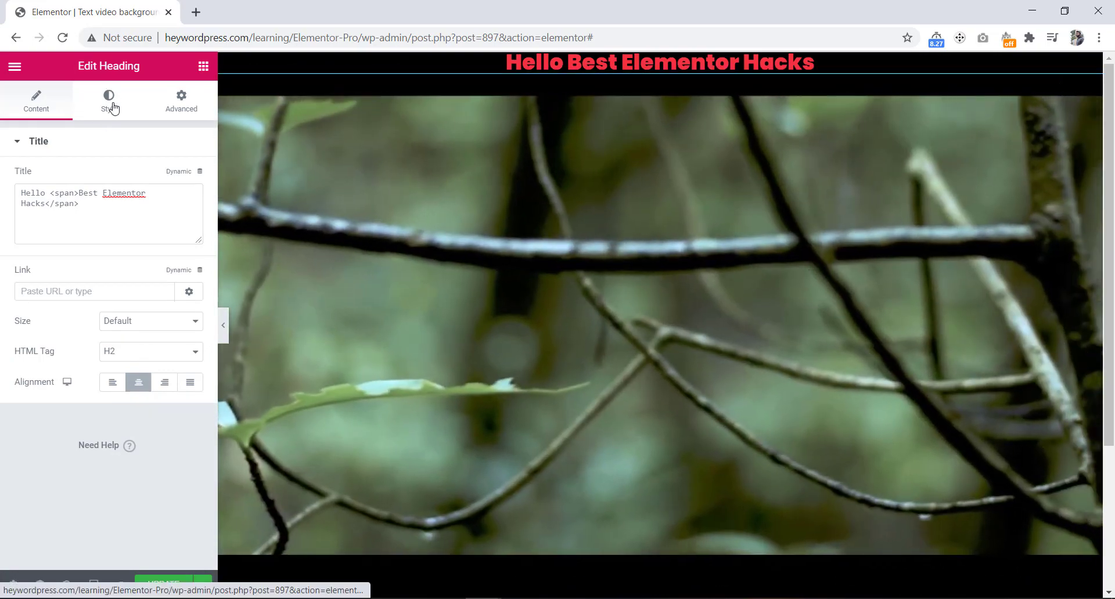
click(114, 108)
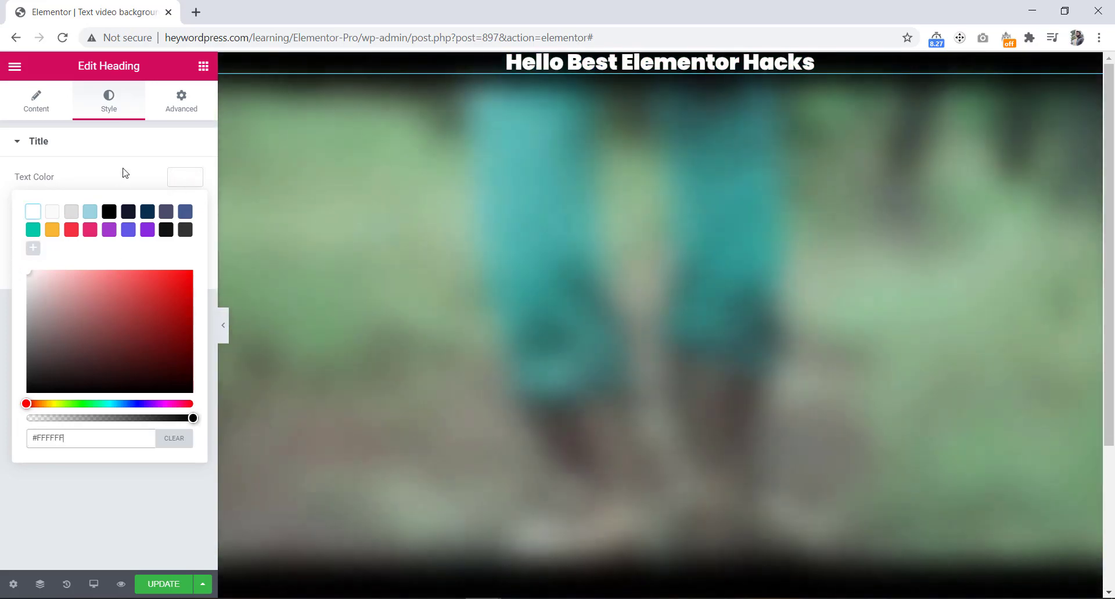
Confirm the white text colour and set the heading font size to 30 vw
click(124, 175)
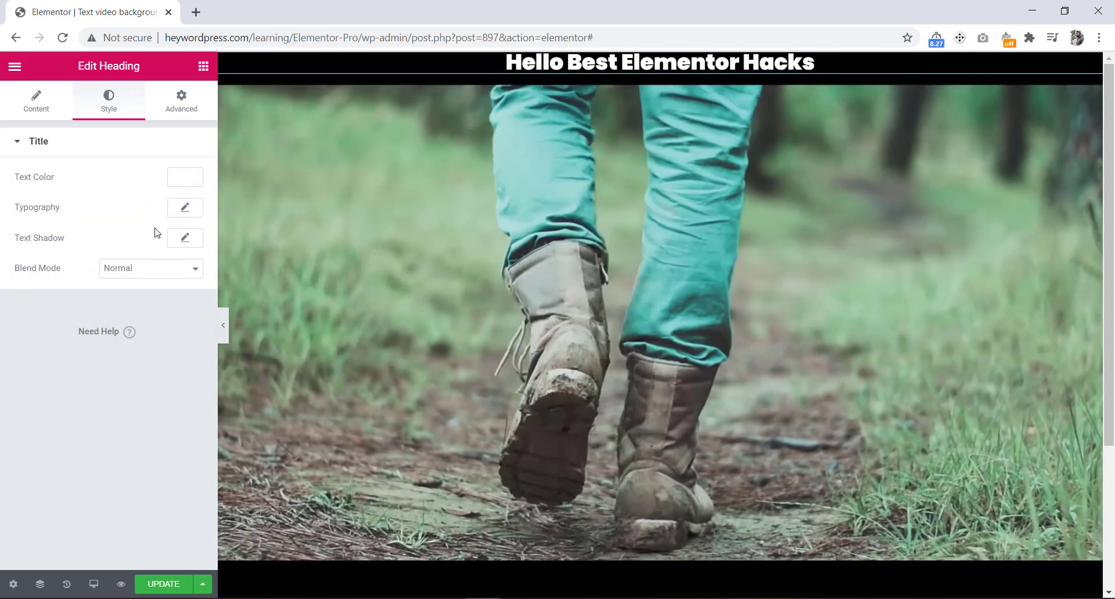
click(198, 210)
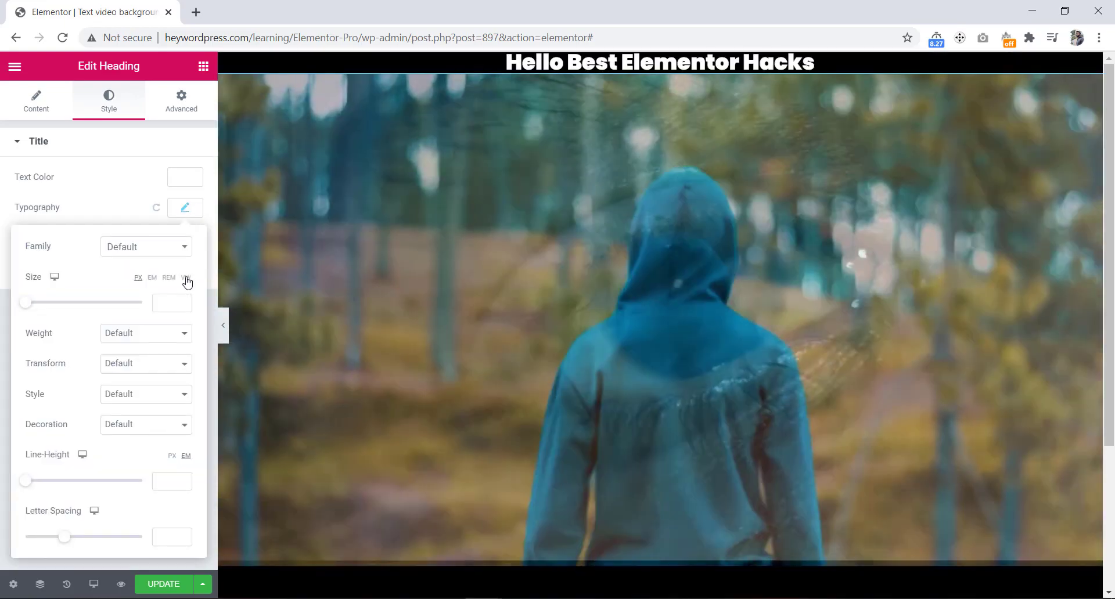
click(185, 277)
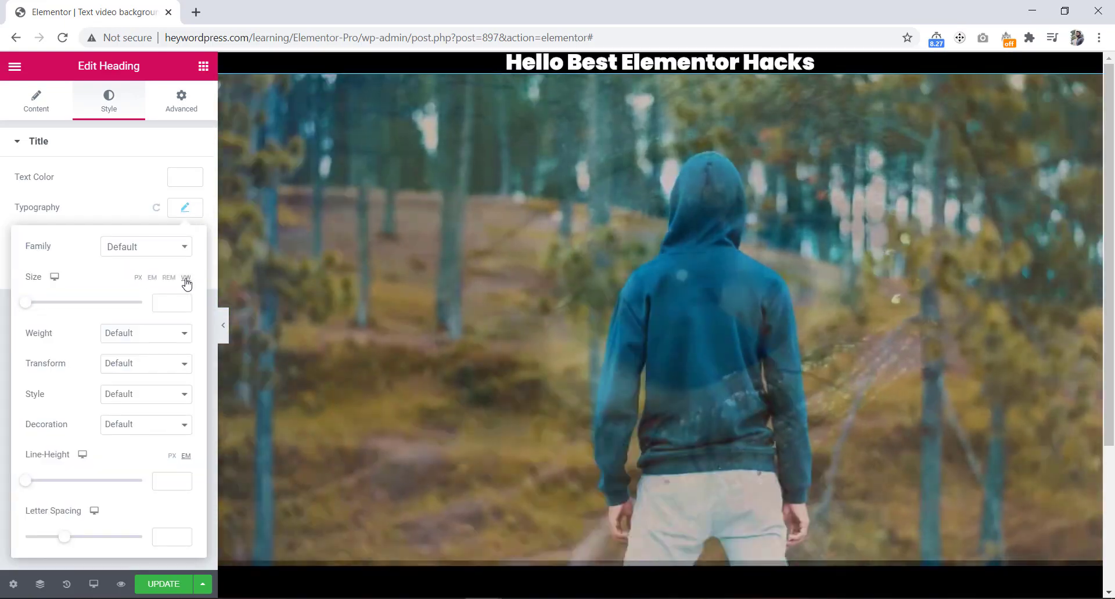
click(166, 303)
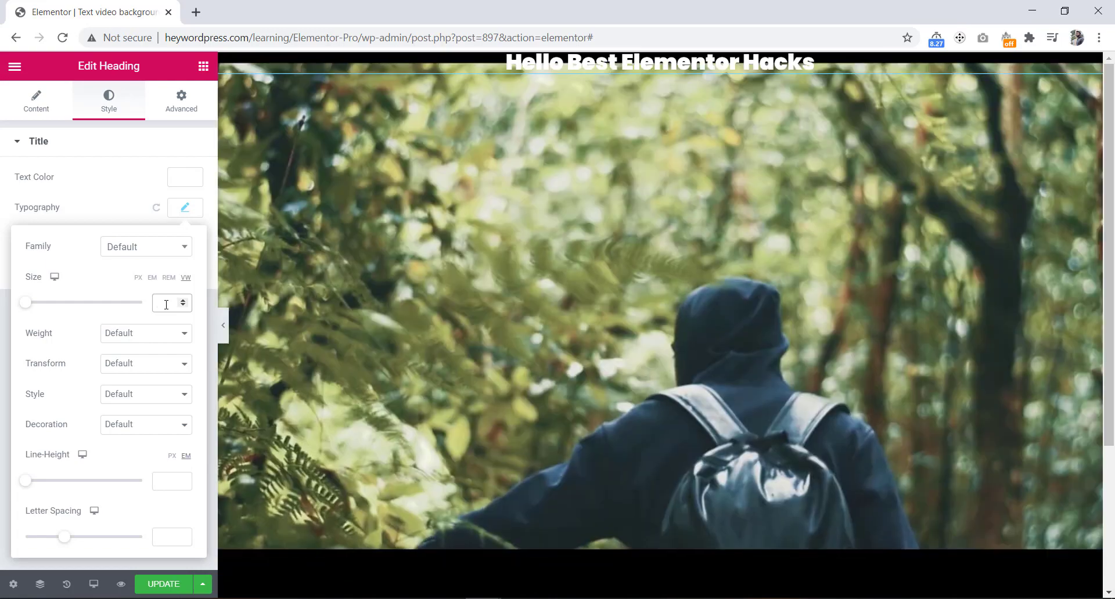
text(30)
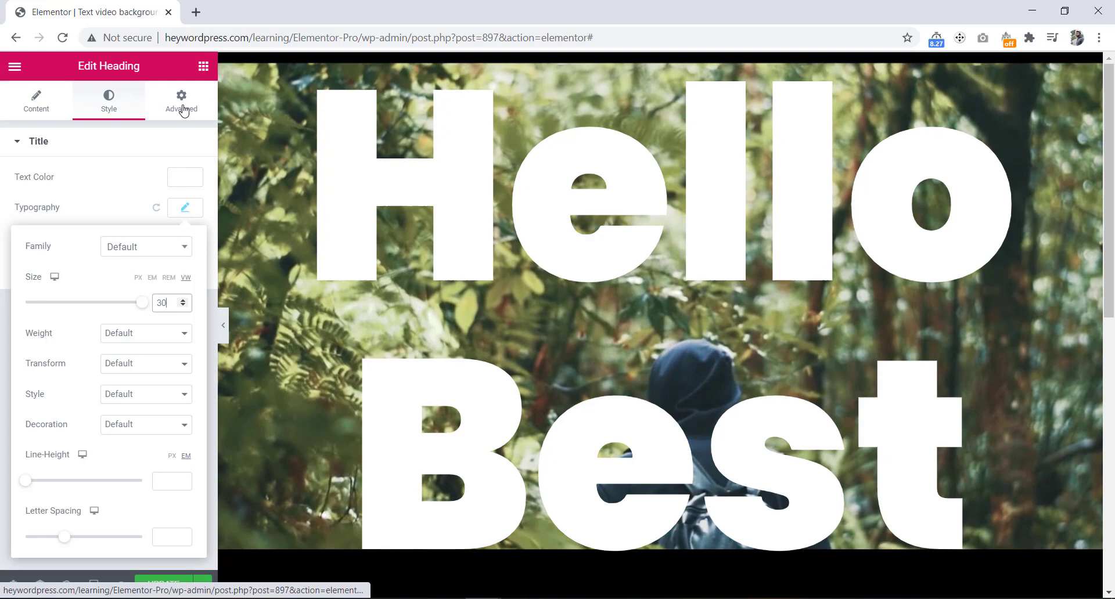
Start the heading's custom CSS selector rule with position: absolute
click(184, 111)
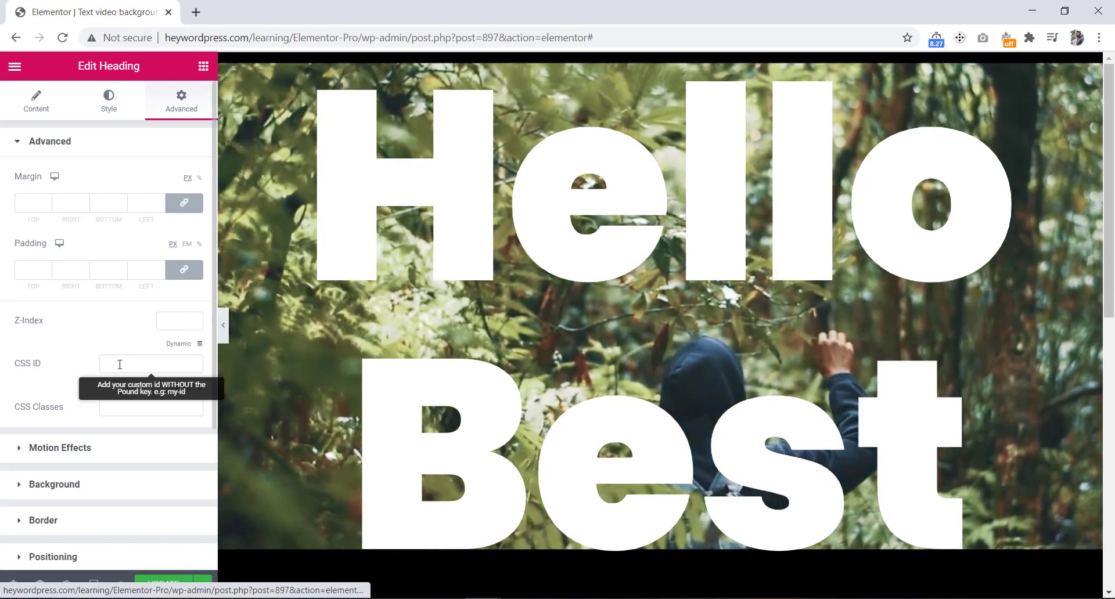
scroll(119, 364, down, 3)
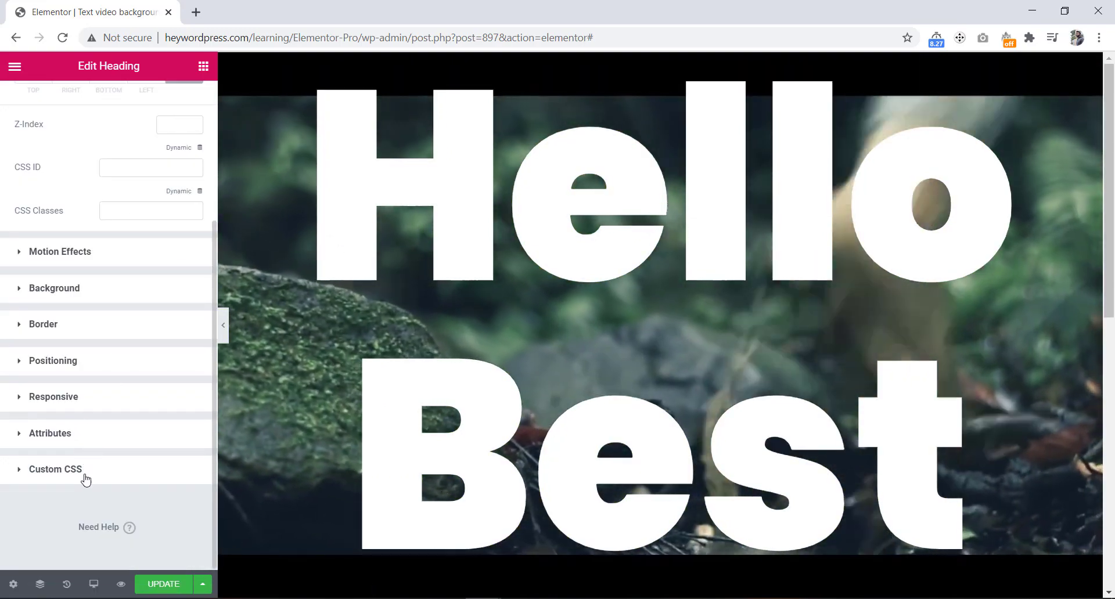
click(85, 480)
click(78, 453)
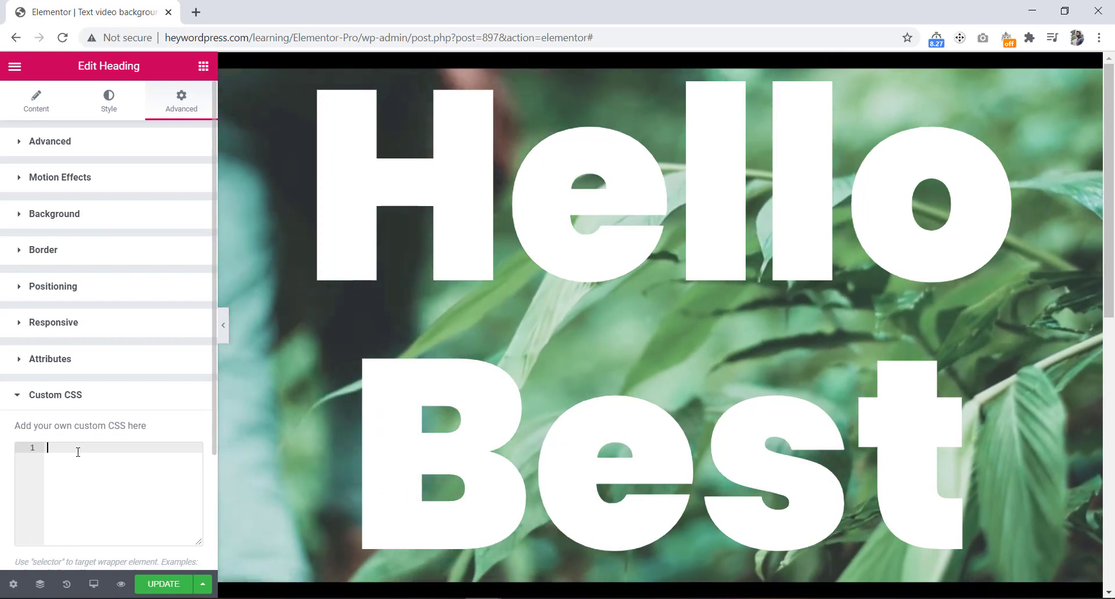
text(sele)
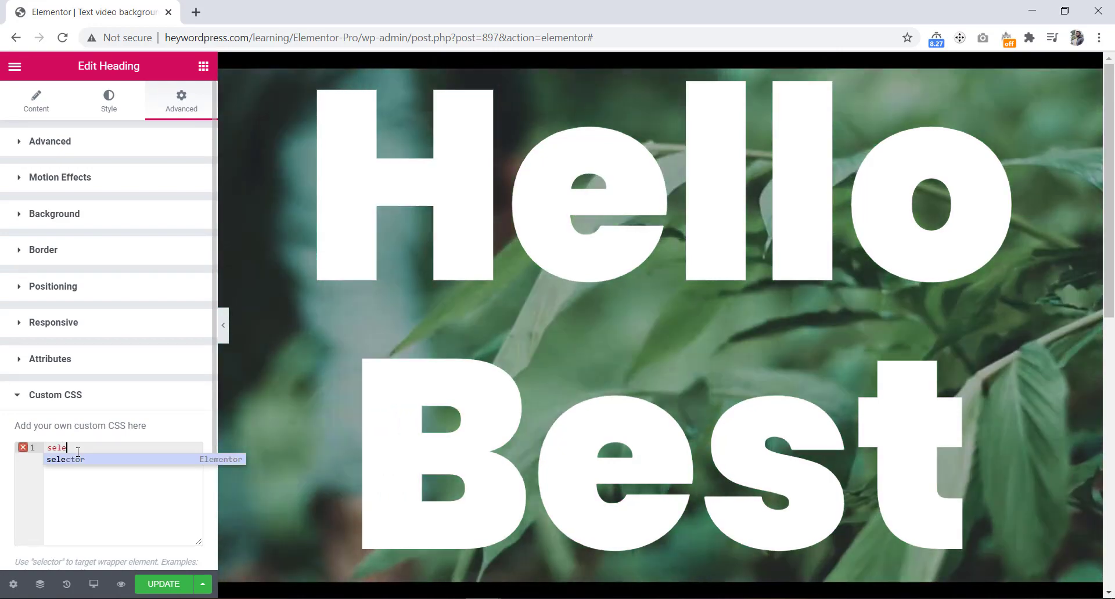
text(ctor)
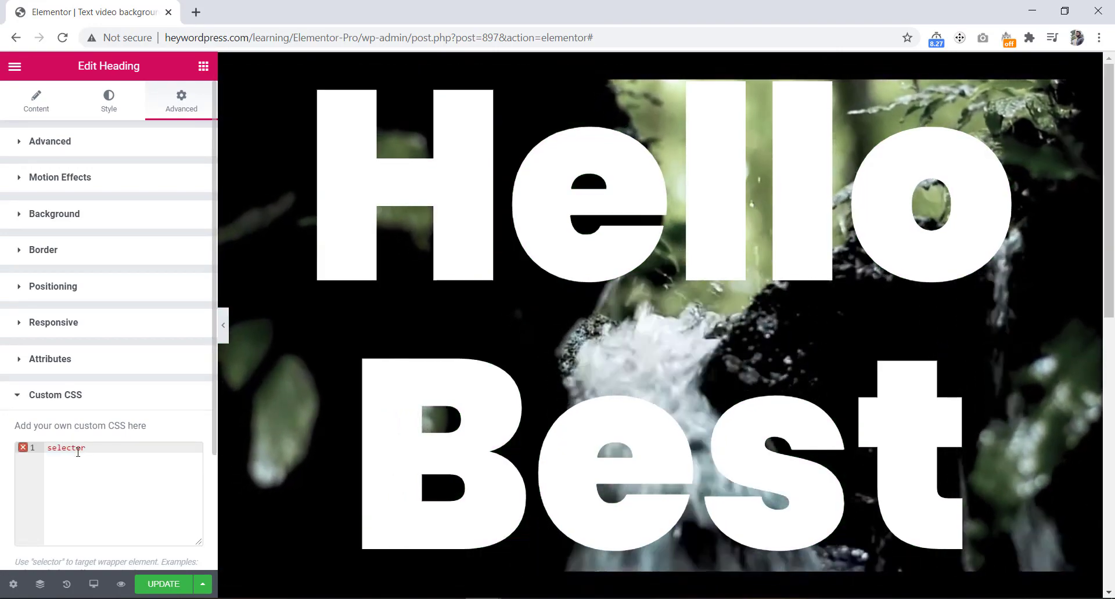
text({)
key(Return)
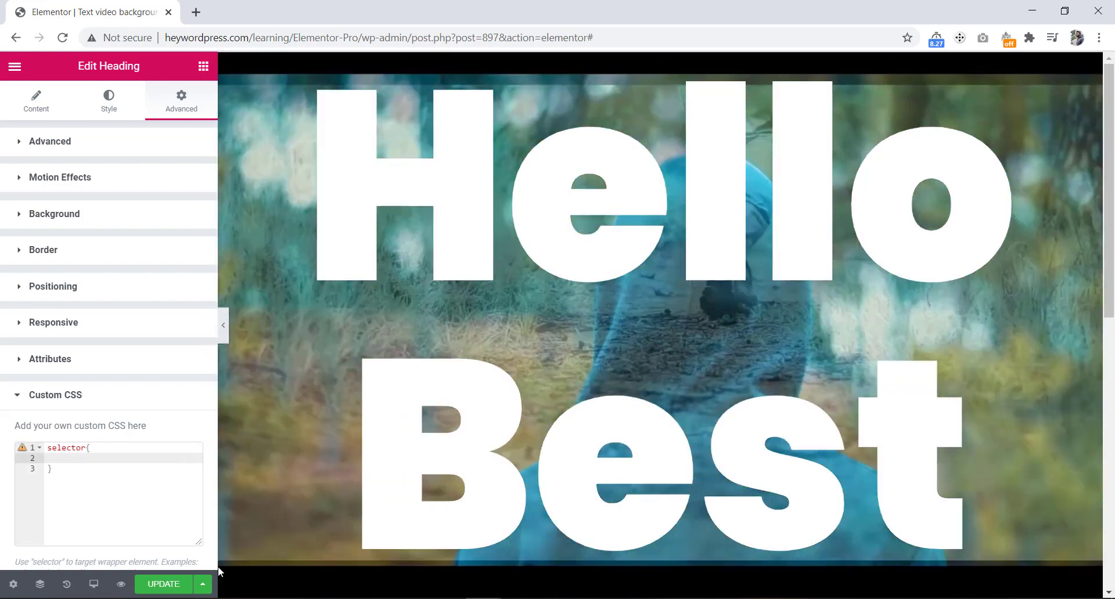
text(posi)
key(Return)
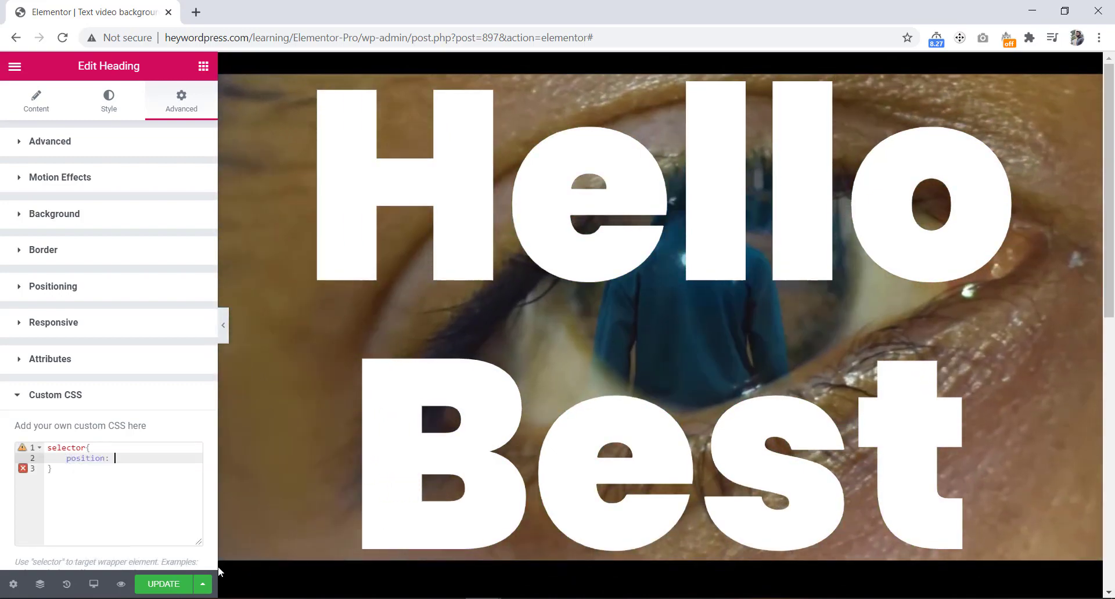
text(abs)
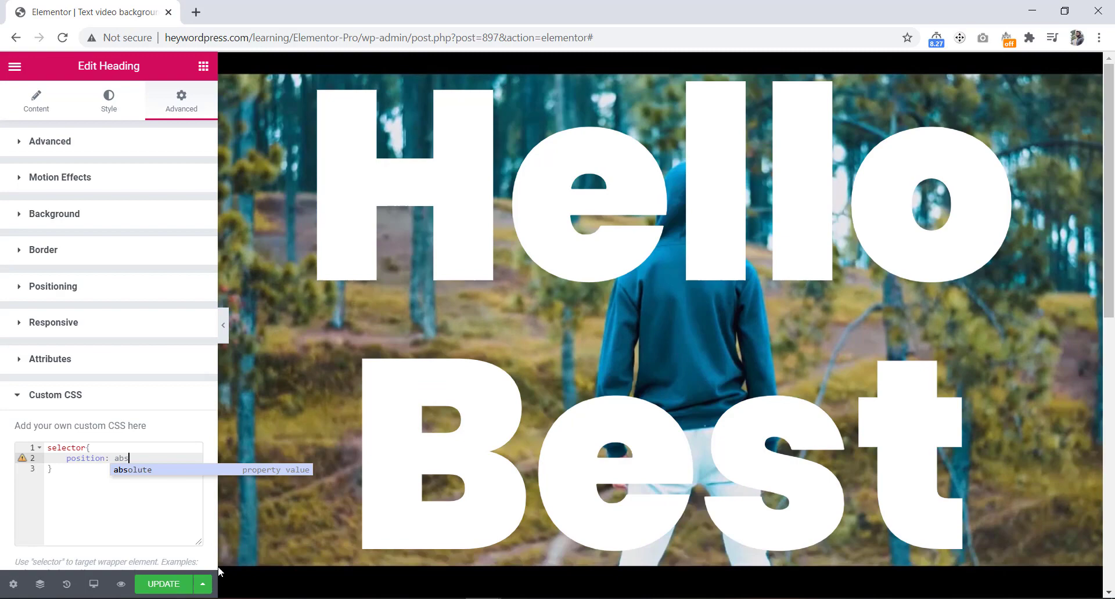
key(Return)
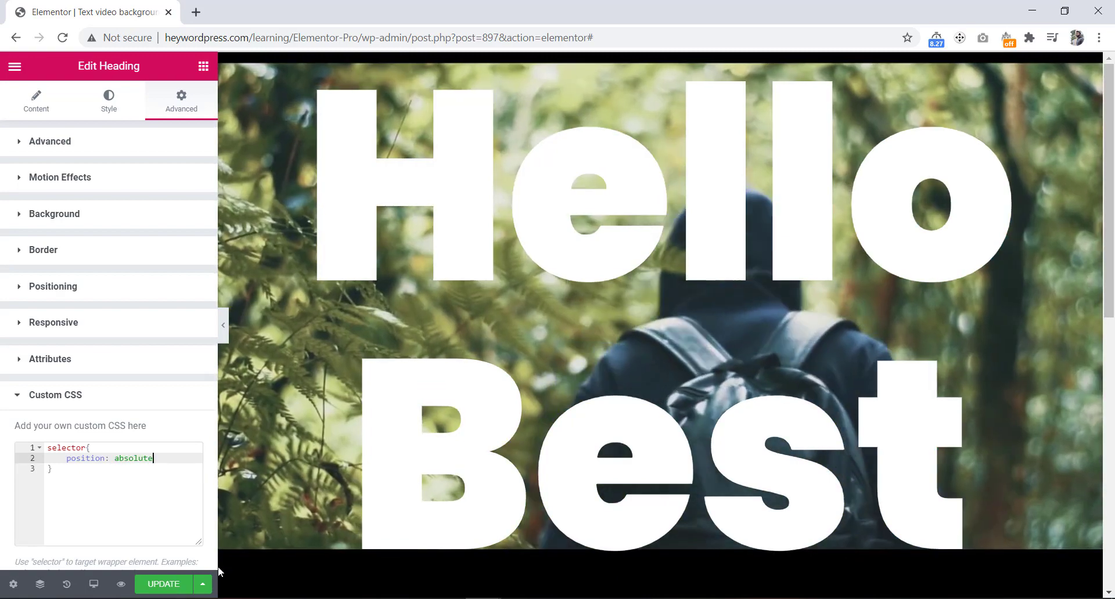
text(;)
key(Return)
Add width 100%, height 100% and a background property to the heading rule
text(w)
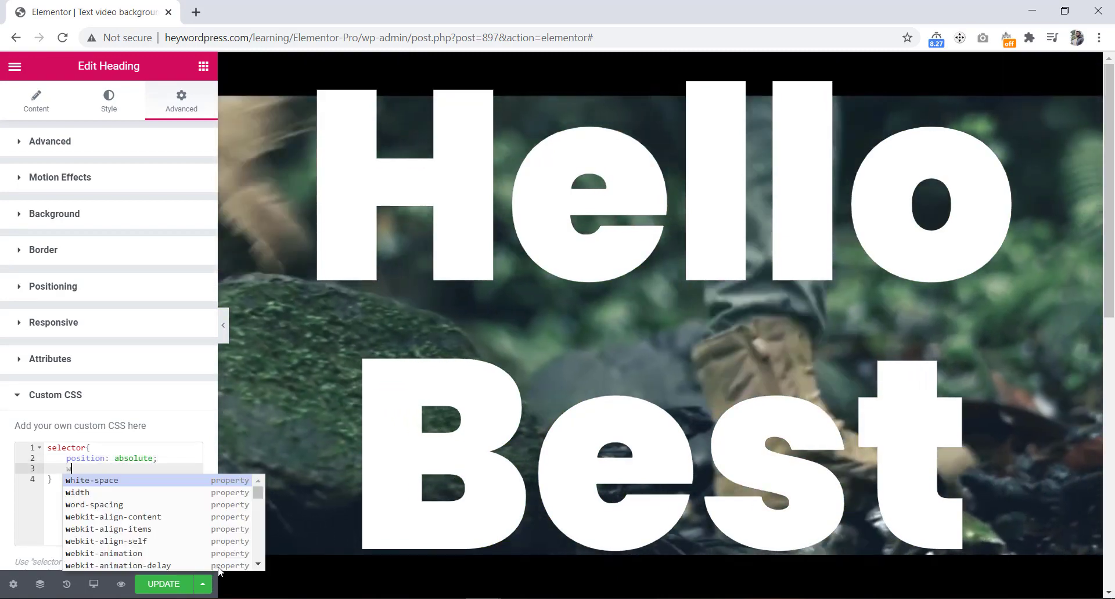
text(idth)
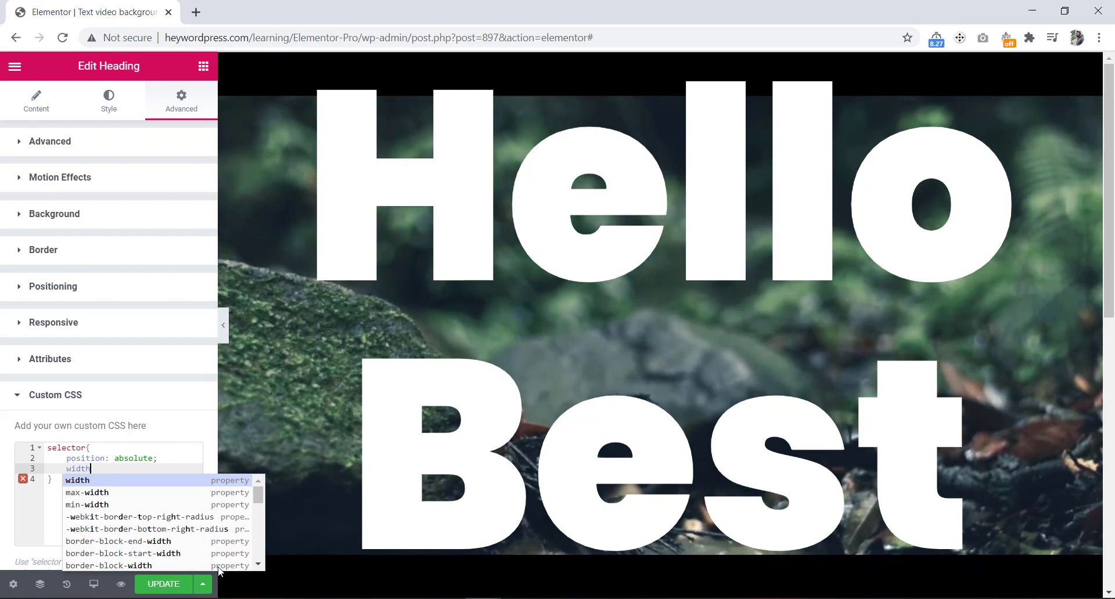
text(:100;)
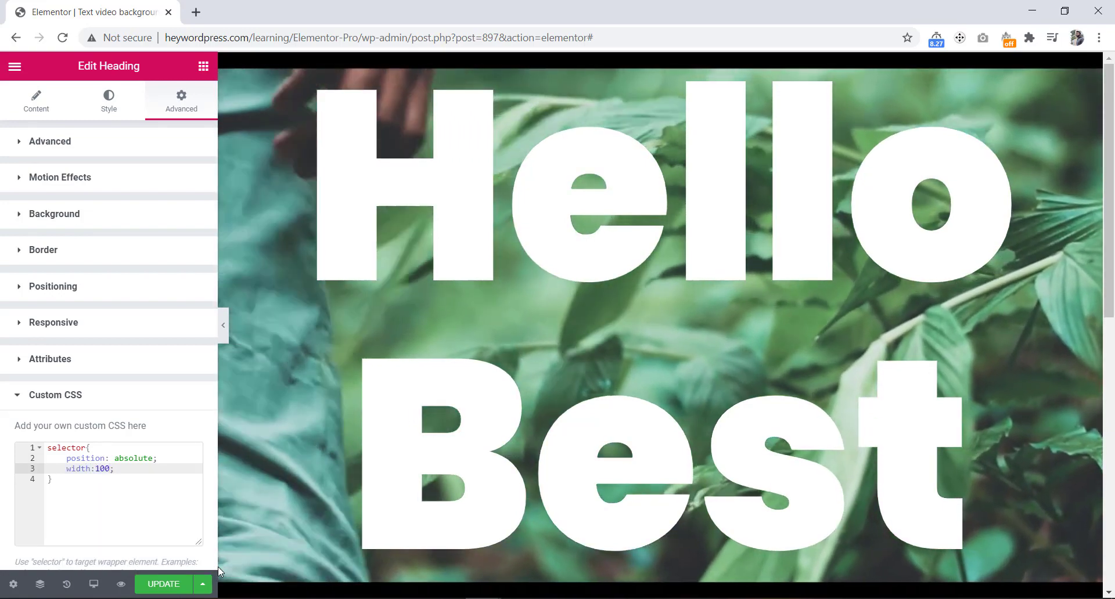
key(Return)
text(hei)
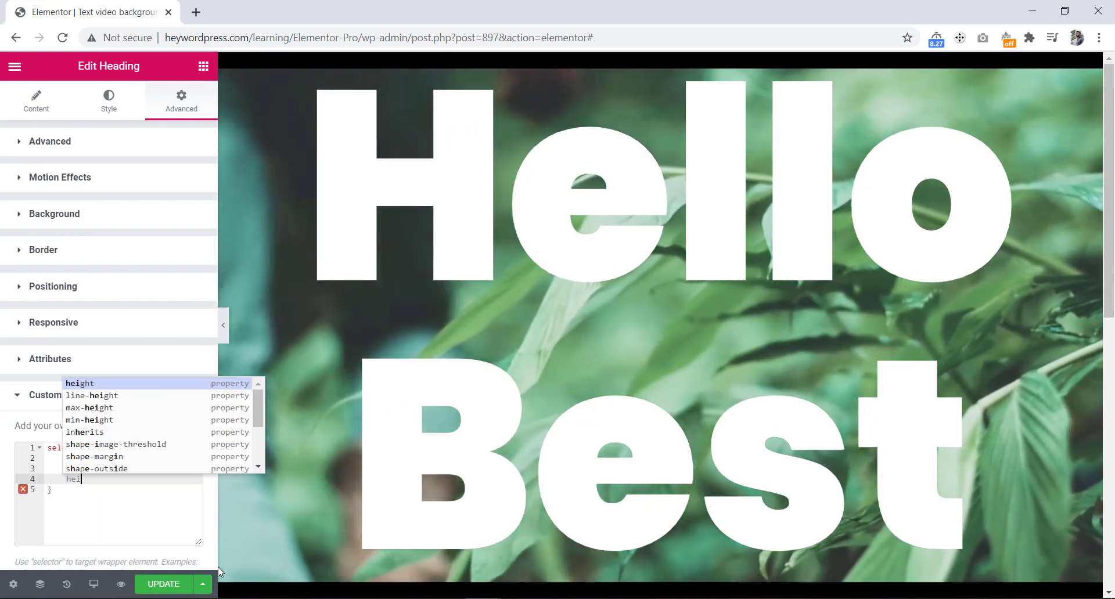
text(ght:)
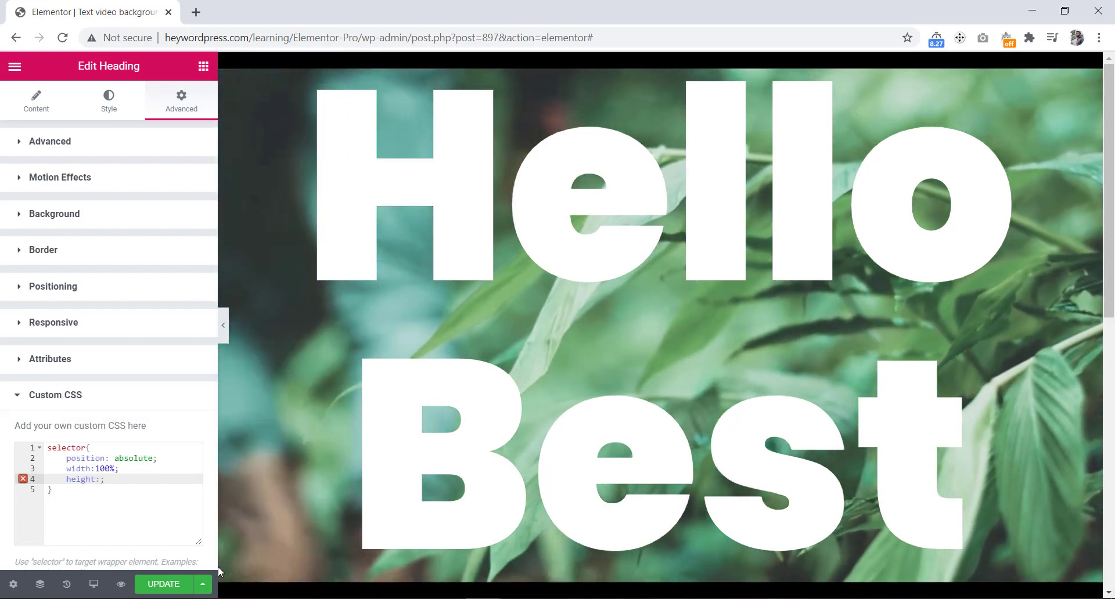
text(100%)
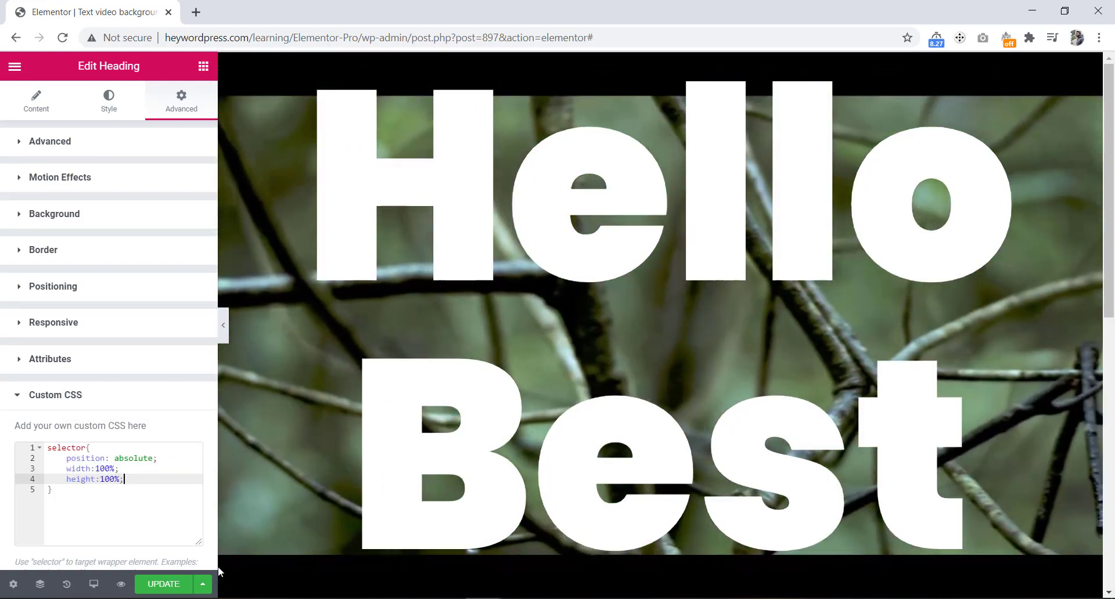
key(Return)
text(back)
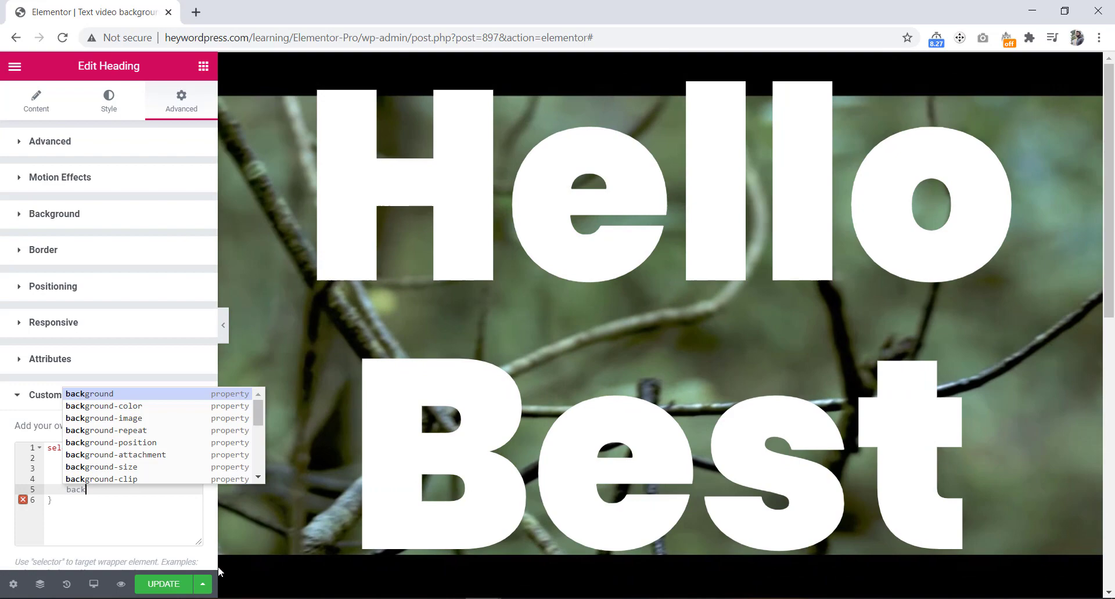
key(Return)
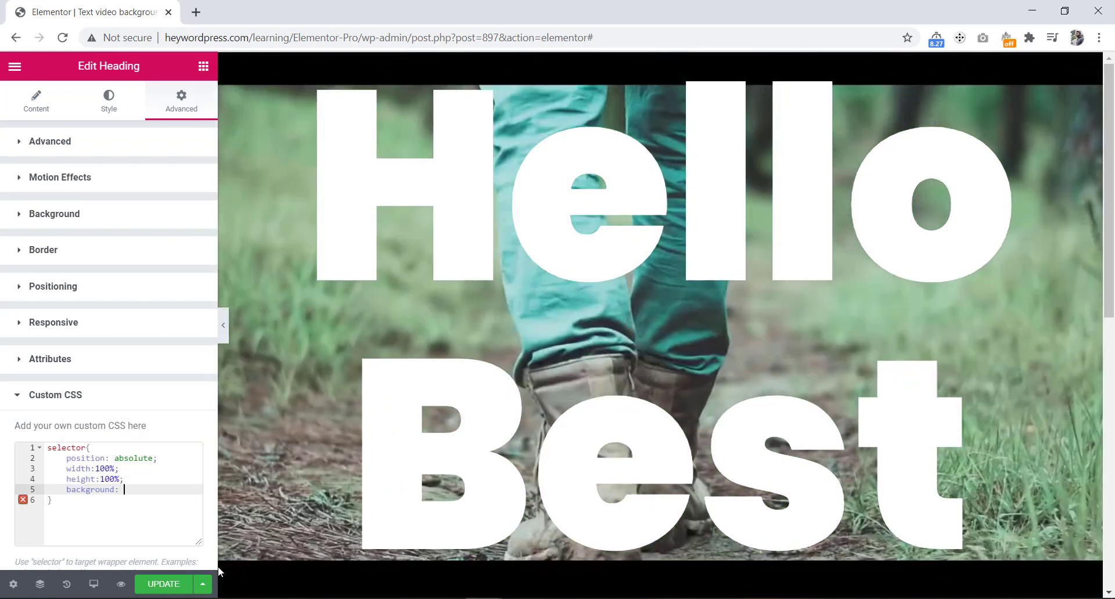
Set the background to #000 and add a 'selector span' rule with font-size 15%
text(#000)
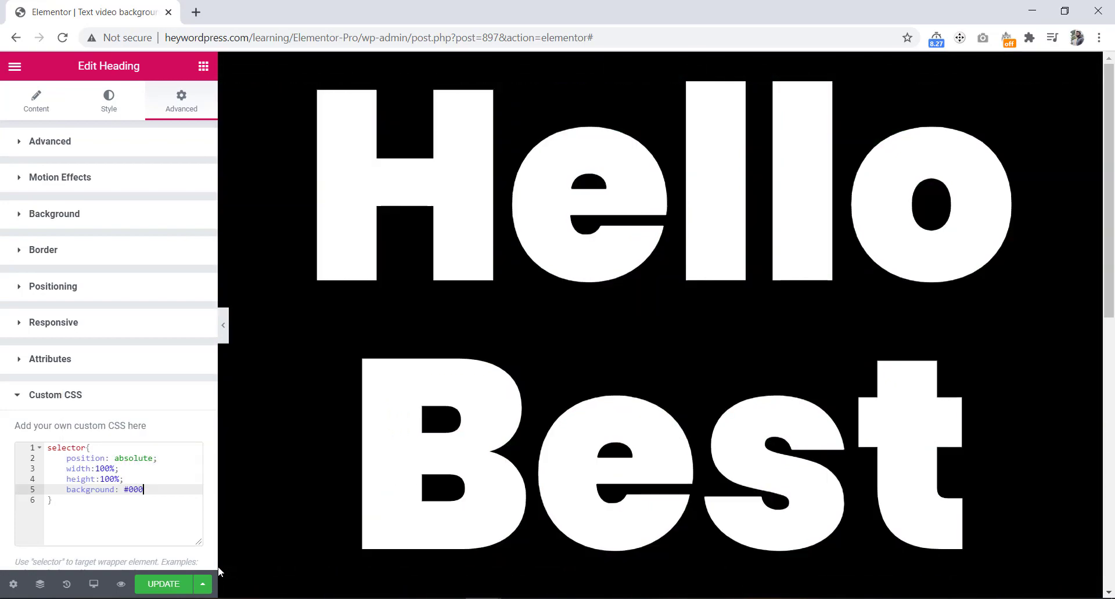
text(;)
click(65, 504)
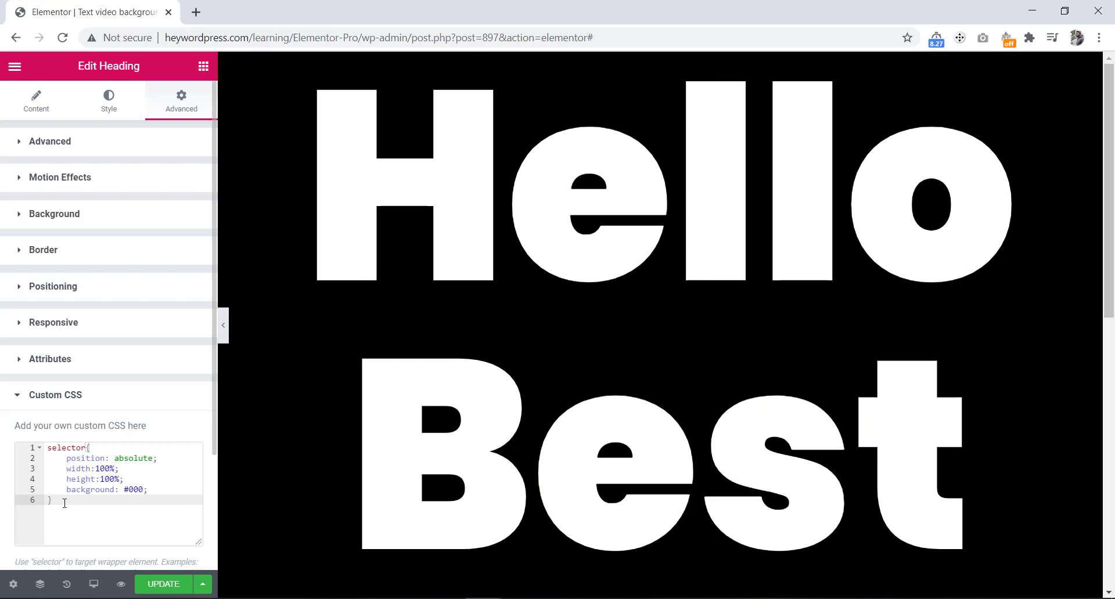
key(Return)
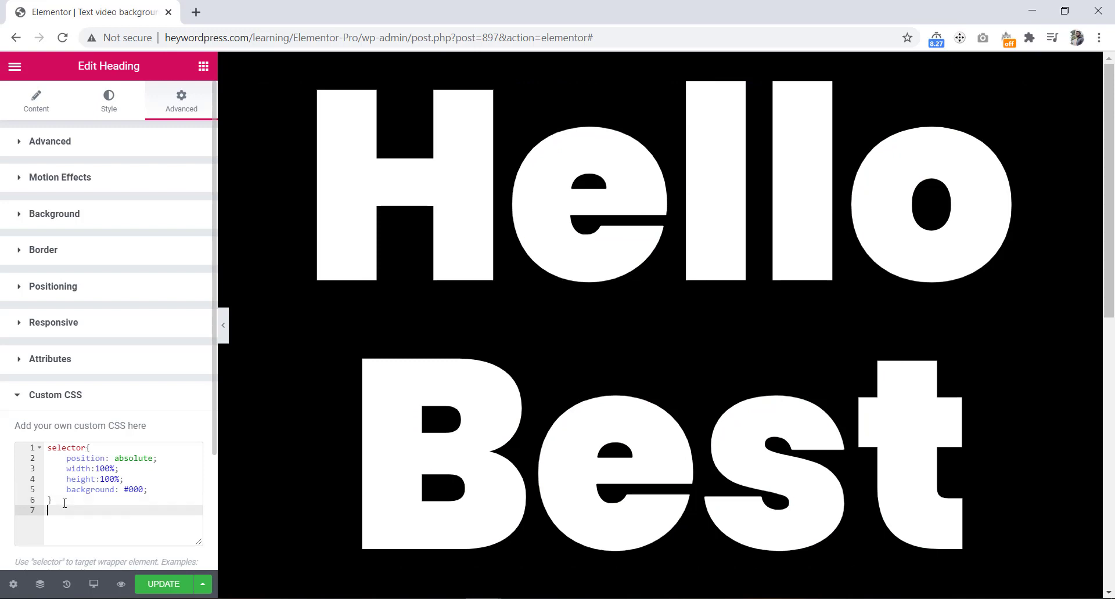
text(selec)
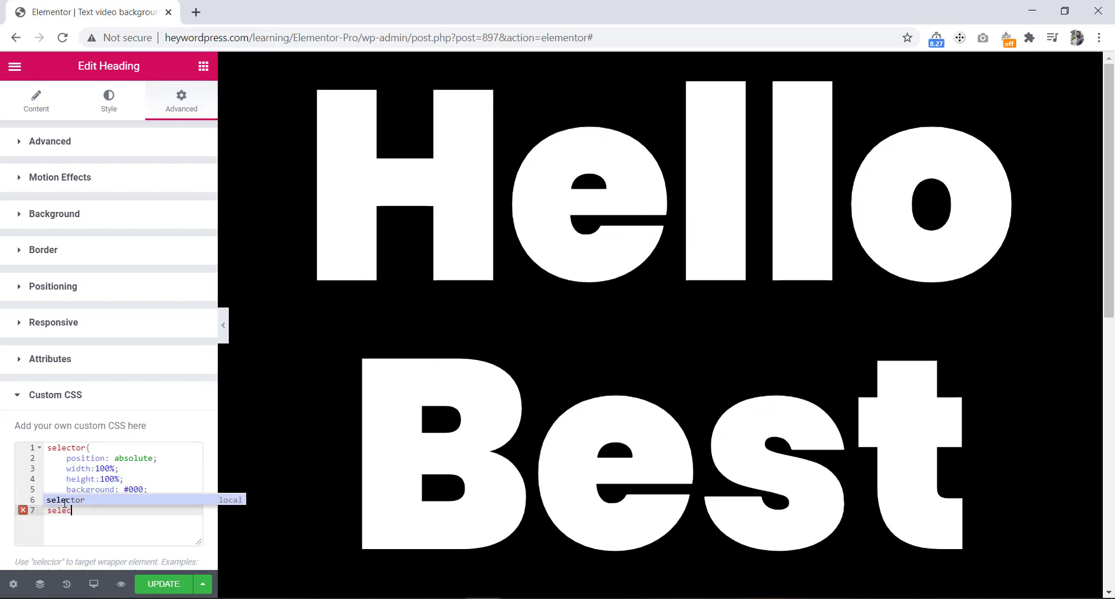
text(tor span{)
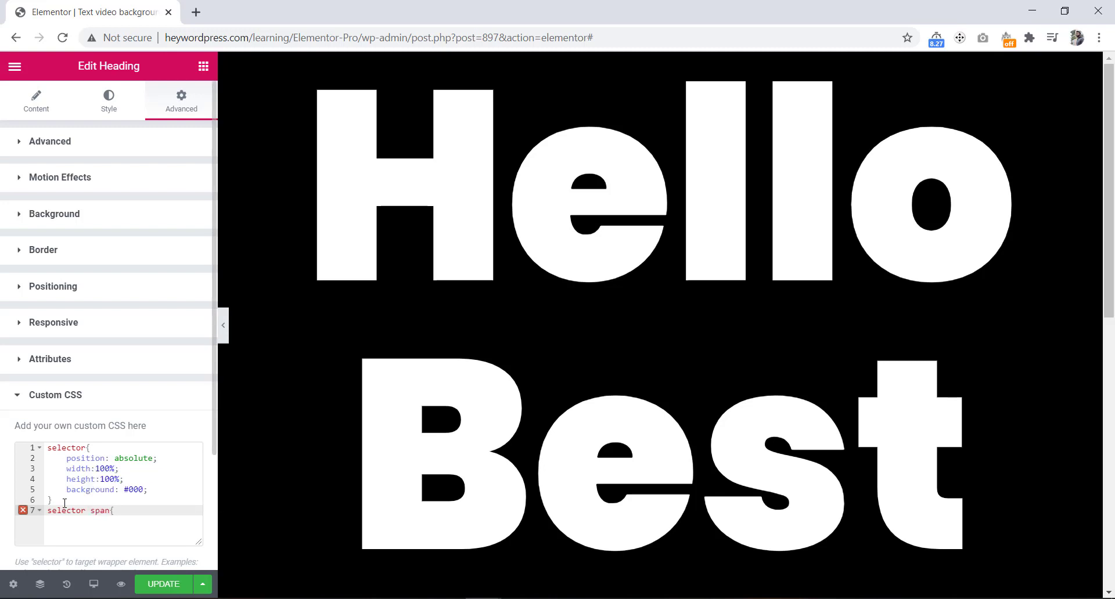
key(Return)
text(font-si)
key(Return)
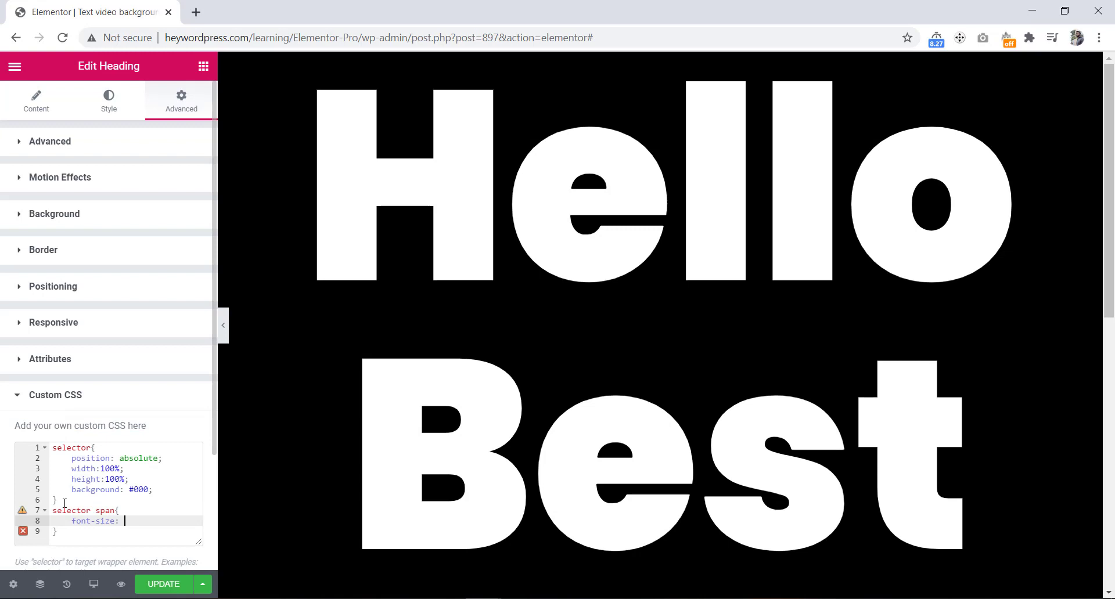
text(15%)
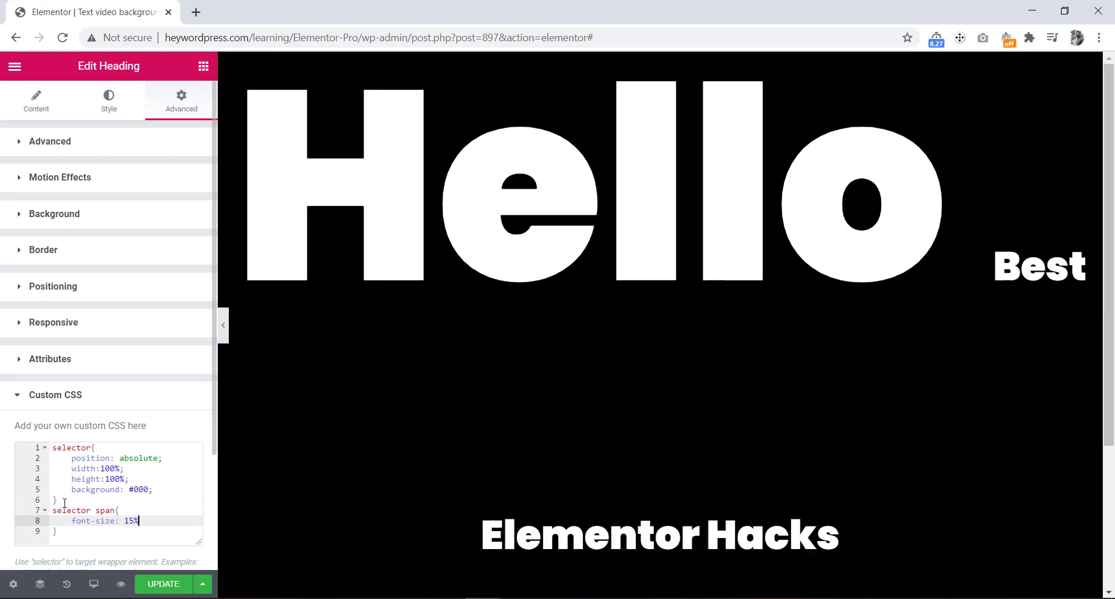
text(;)
Make the span display block, uppercase, with 10px letter spacing
key(Return)
text(di)
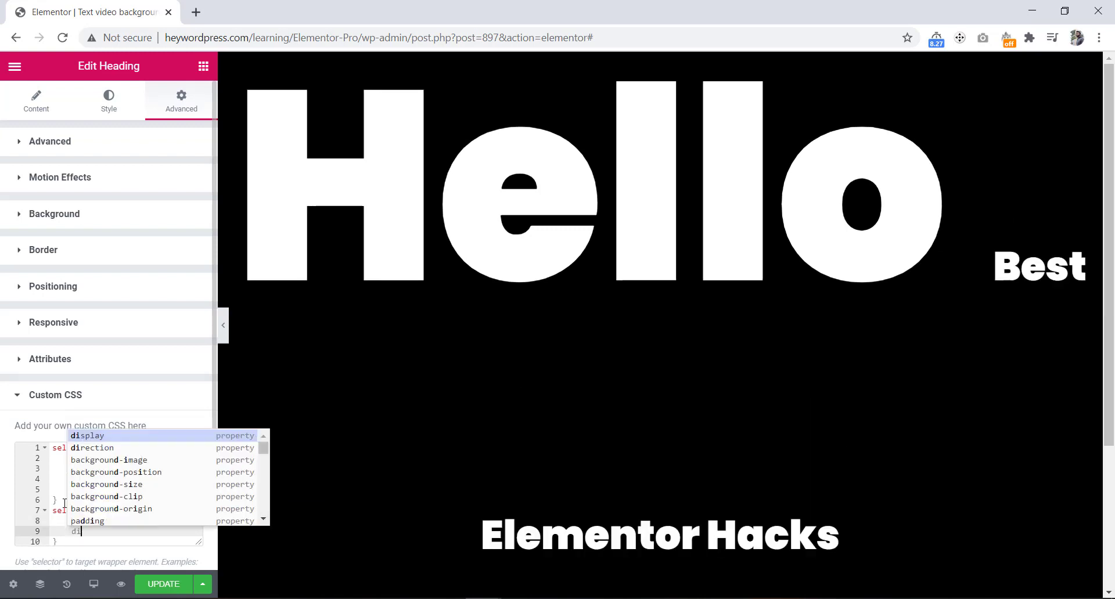
text(s)
key(Return)
text(b)
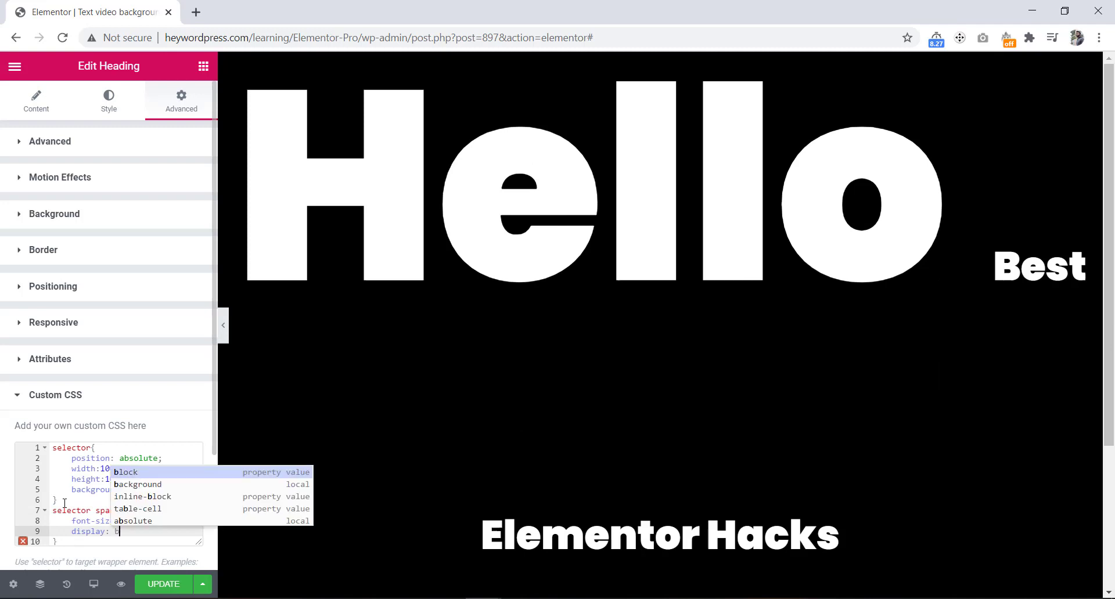
key(Return)
text(;)
key(Return)
text(tex)
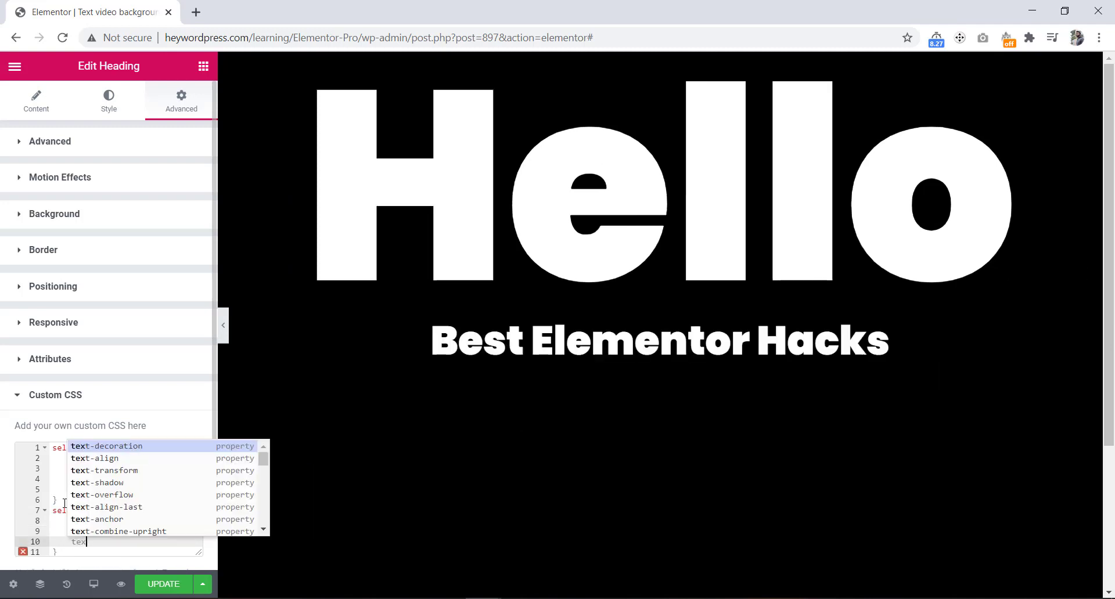
text(t-tr)
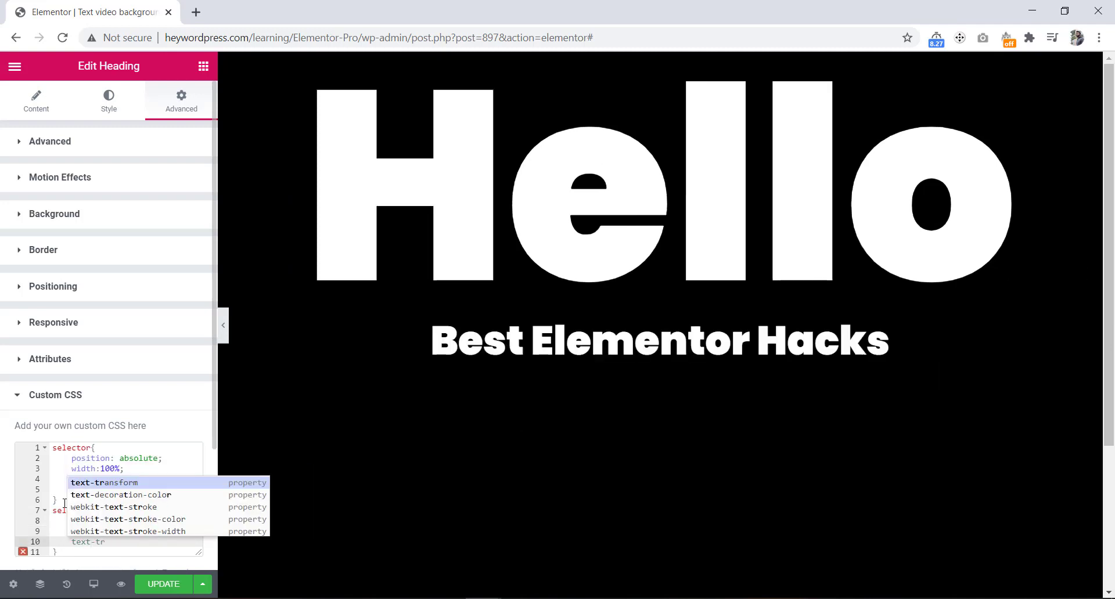
key(Return)
text(upp)
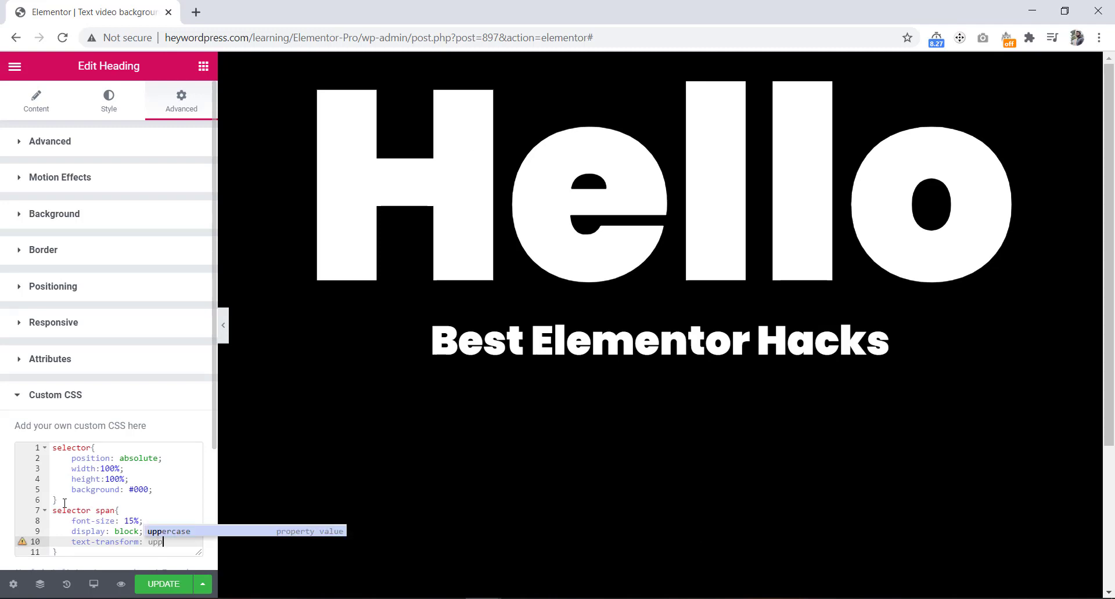
key(Return)
key(Return)
text(le)
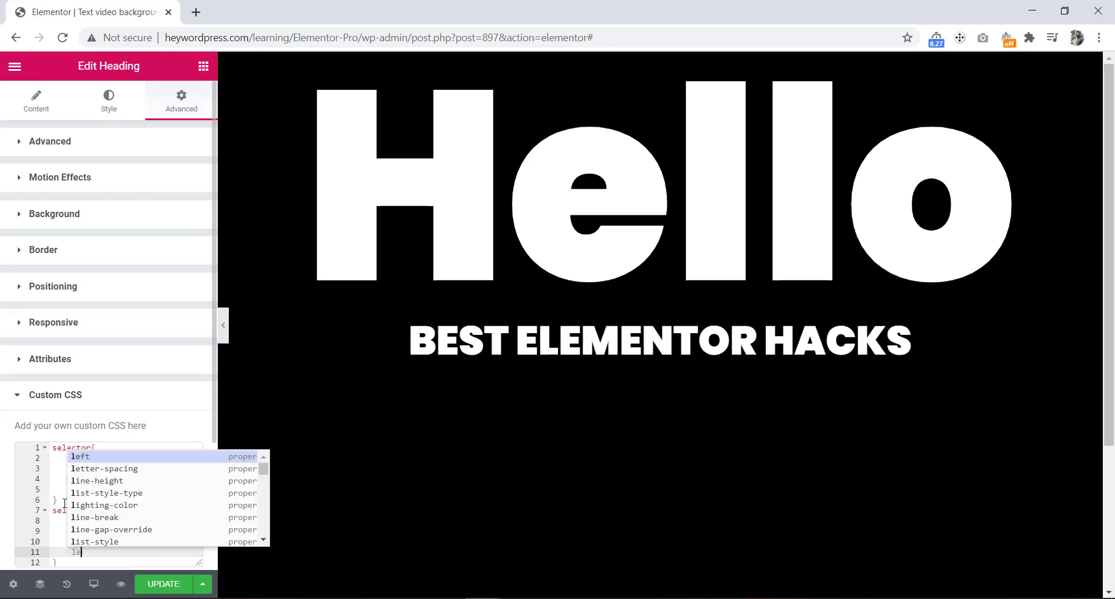
text(tter)
key(Return)
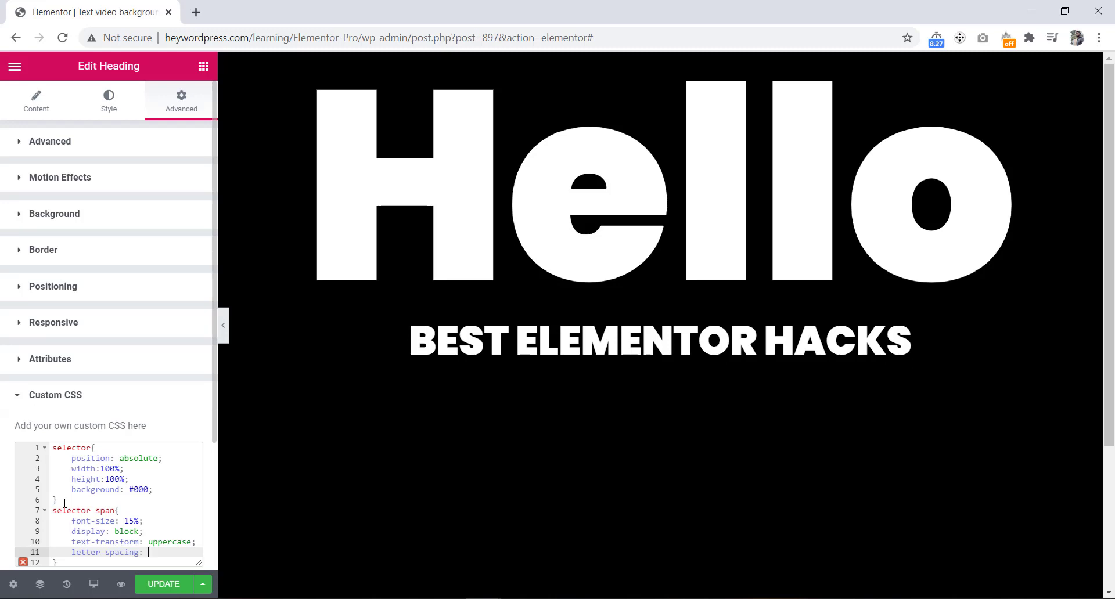
text(10px)
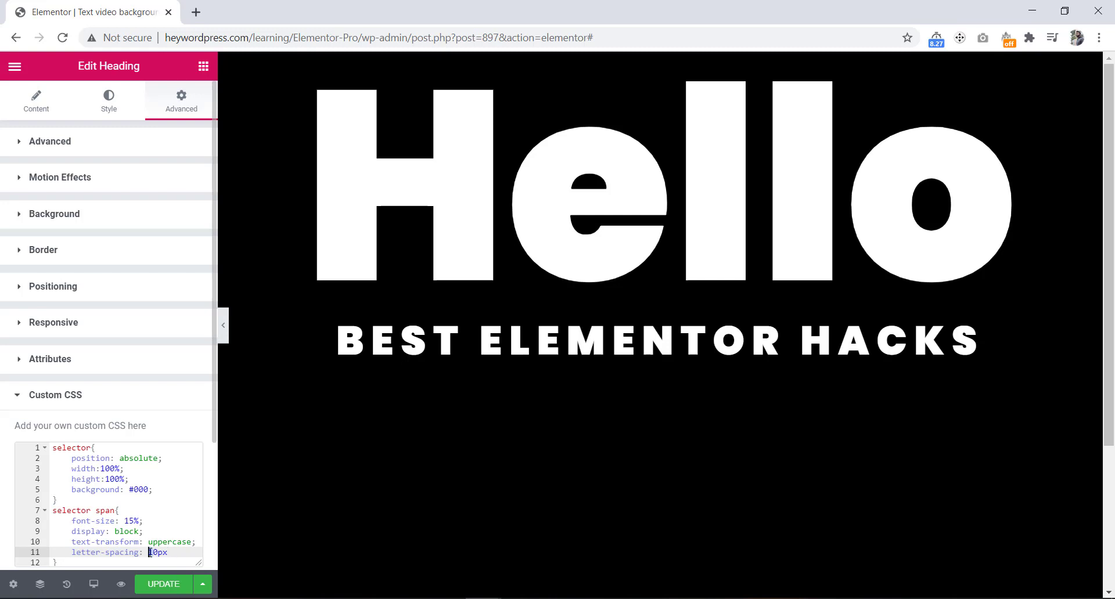
text(2)
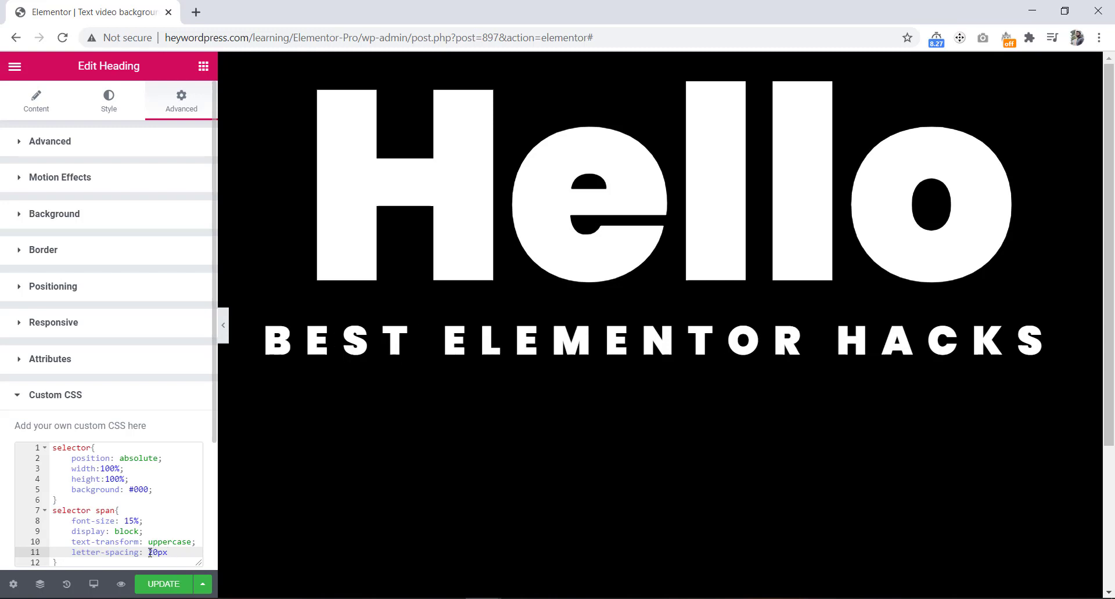
Add display: flex and justify-content: center to the heading's main CSS rule
click(162, 493)
key(Return)
text(display: )
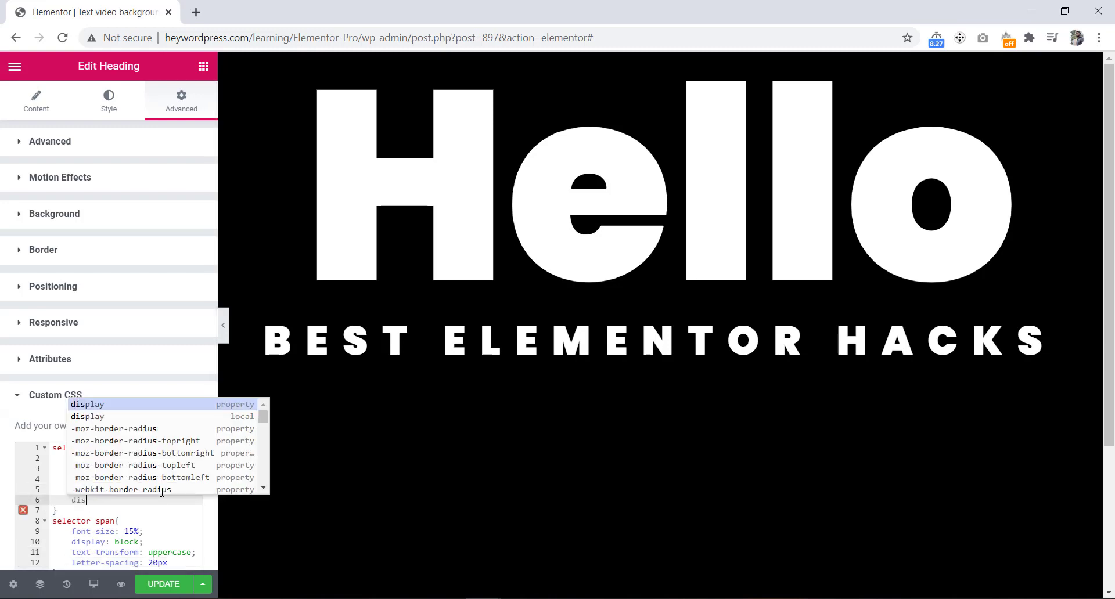
text(flex;)
key(Return)
text(jus)
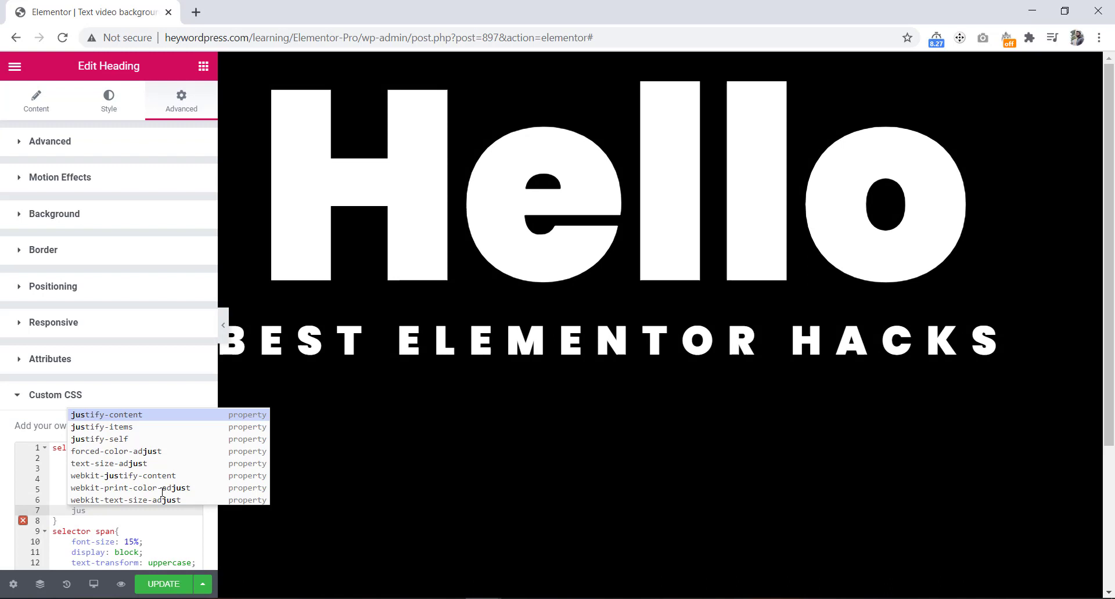
key(Return)
text(cen)
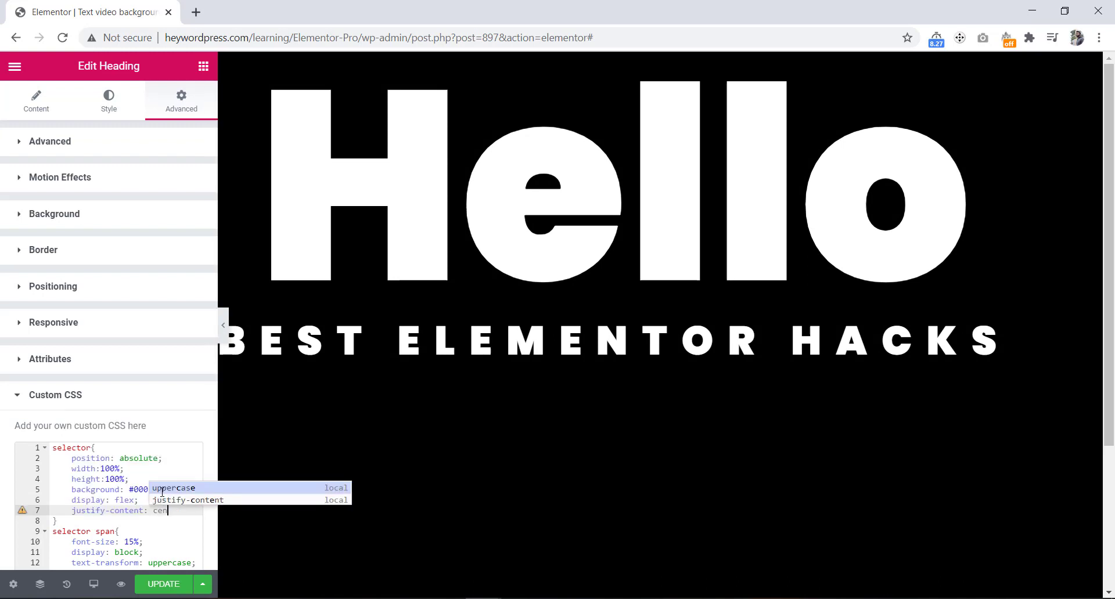
key(Return)
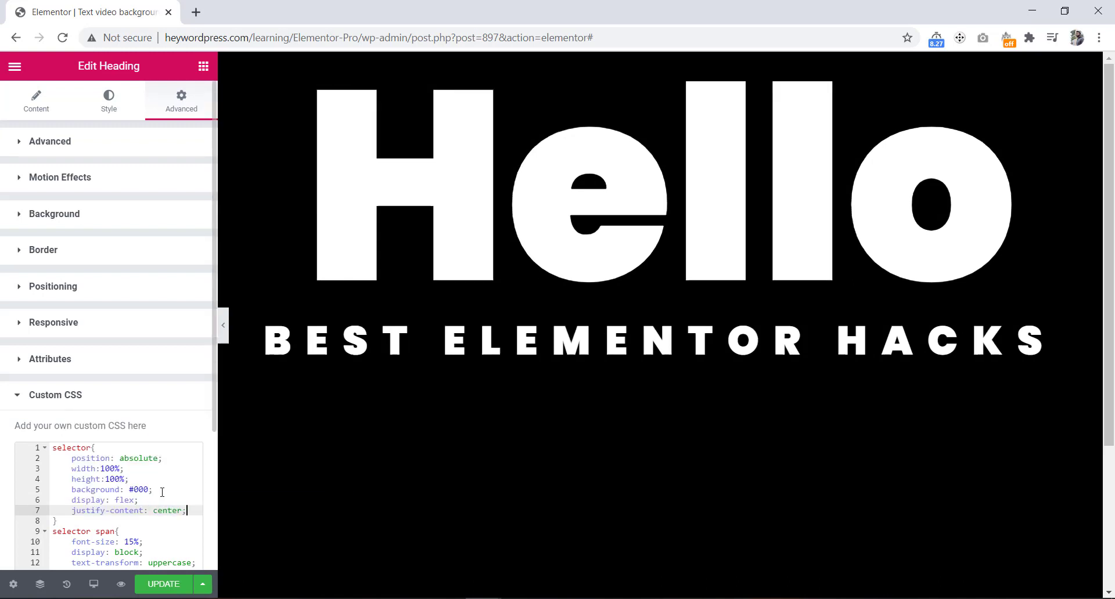
Add align-items: center and mix-blend-mode: multiply to the heading rule
key(Return)
text(align)
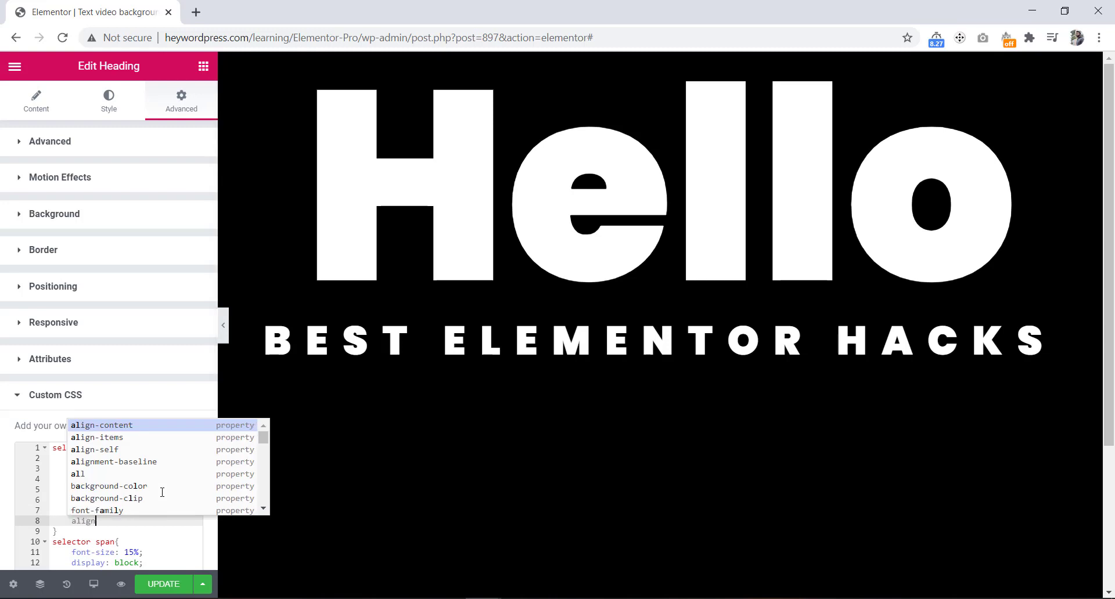
text(-i)
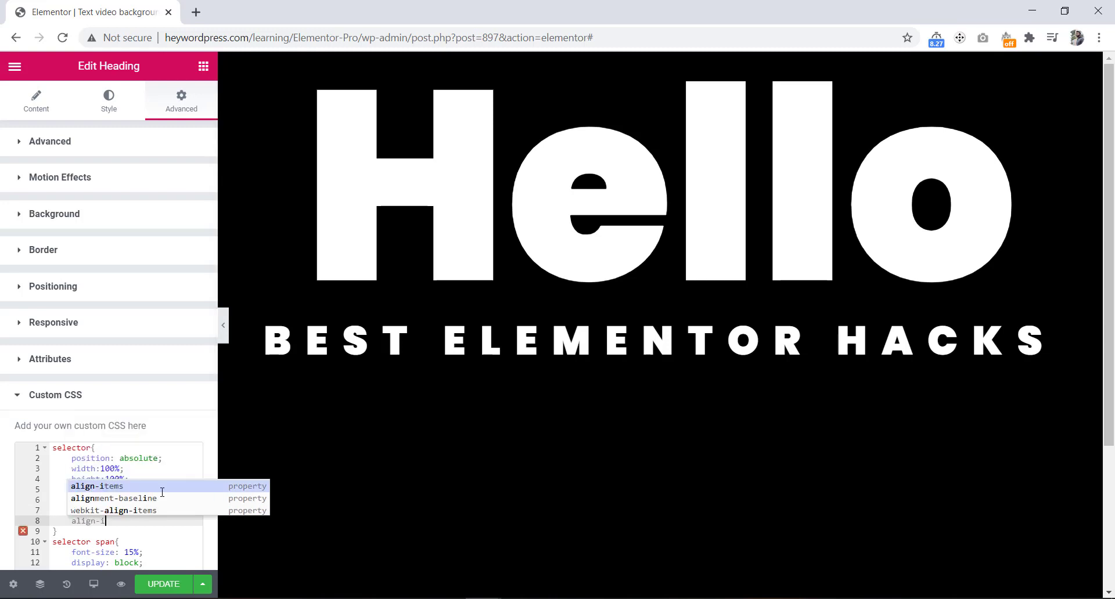
key(Return)
text(cen)
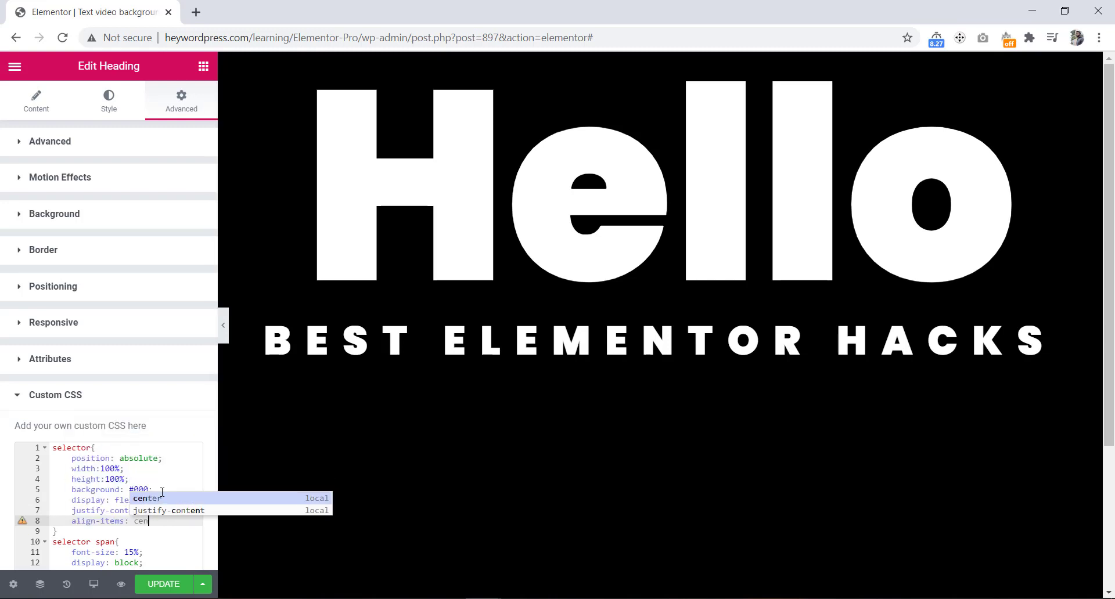
text(t)
key(Return)
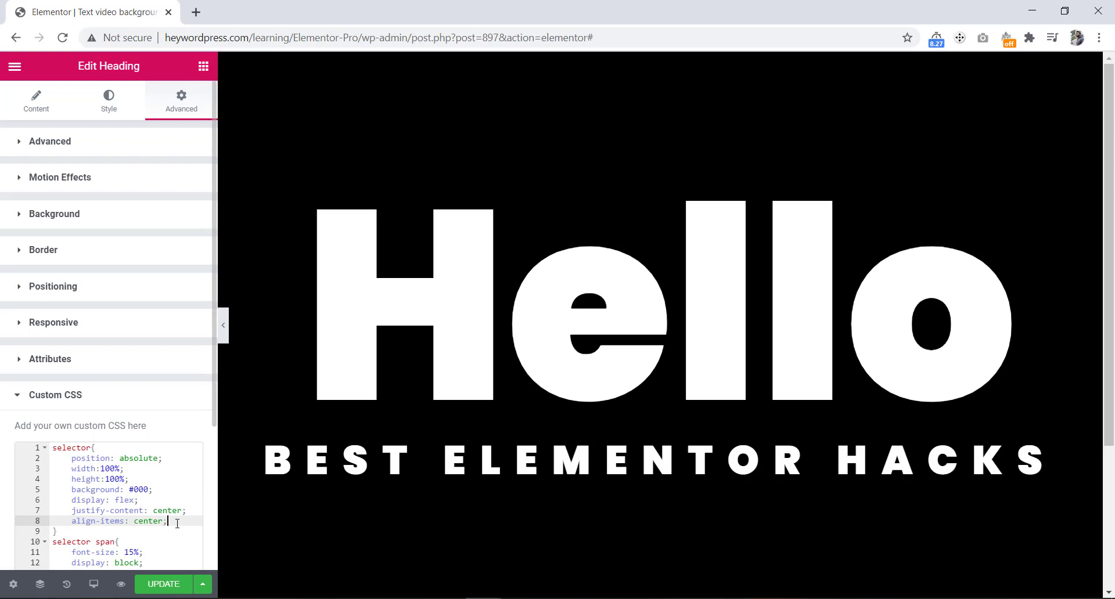
key(Return)
text(mix)
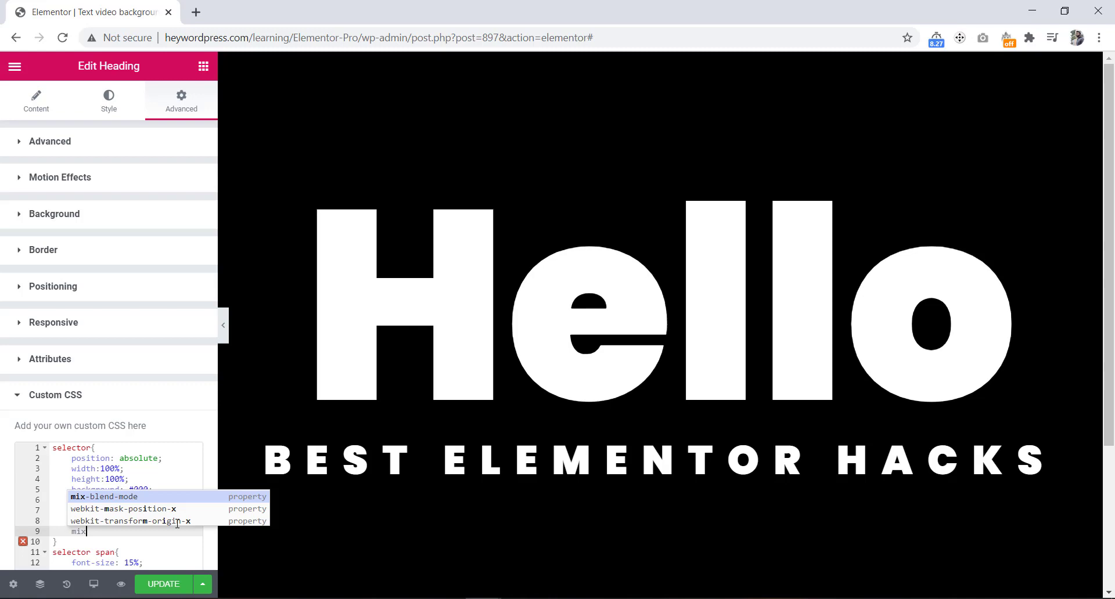
text(-)
key(Return)
text(mode: m)
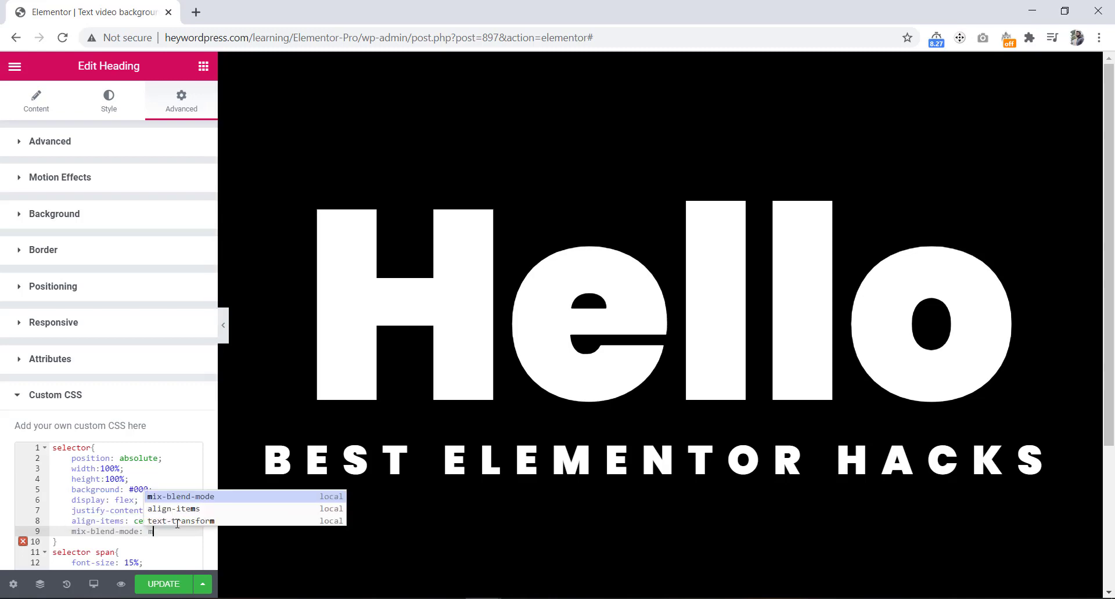
text(ultipl)
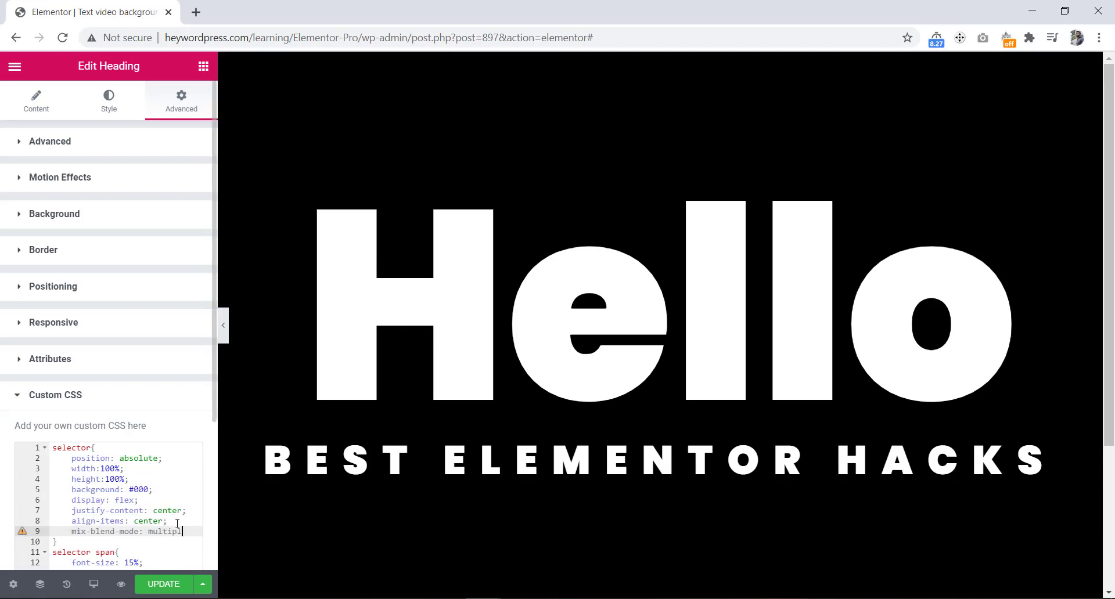
text(y;)
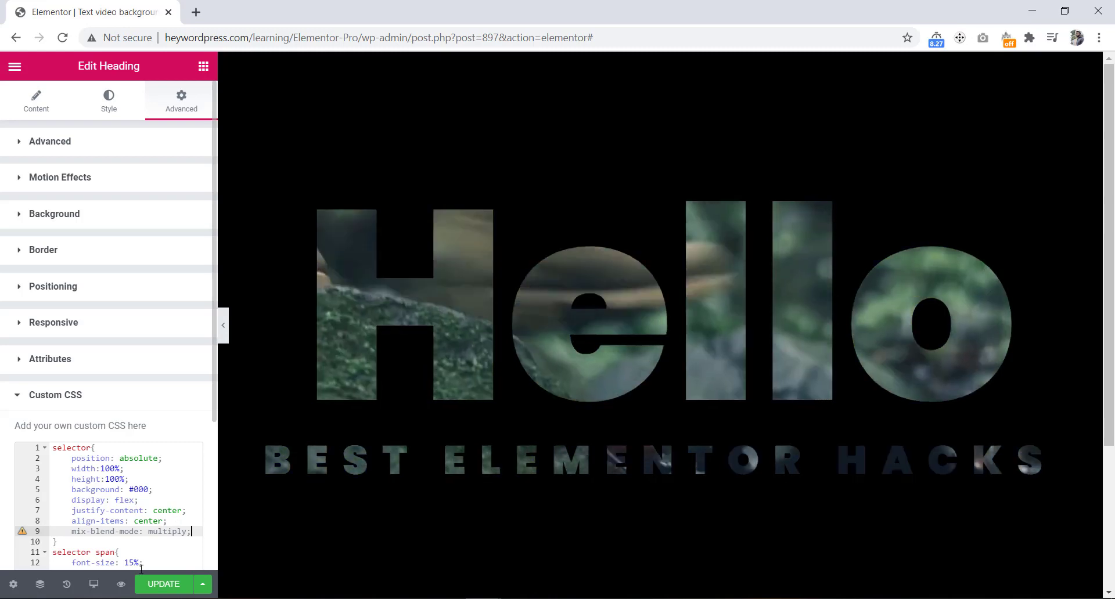
Update the page to save the multiply blend-mode text effect over the nature video
click(161, 586)
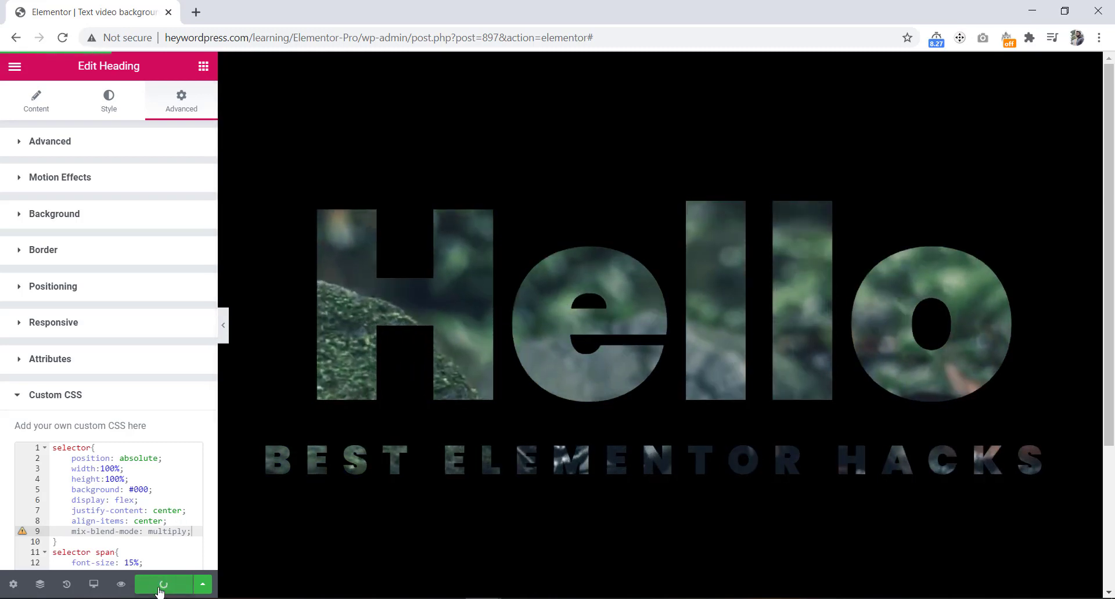